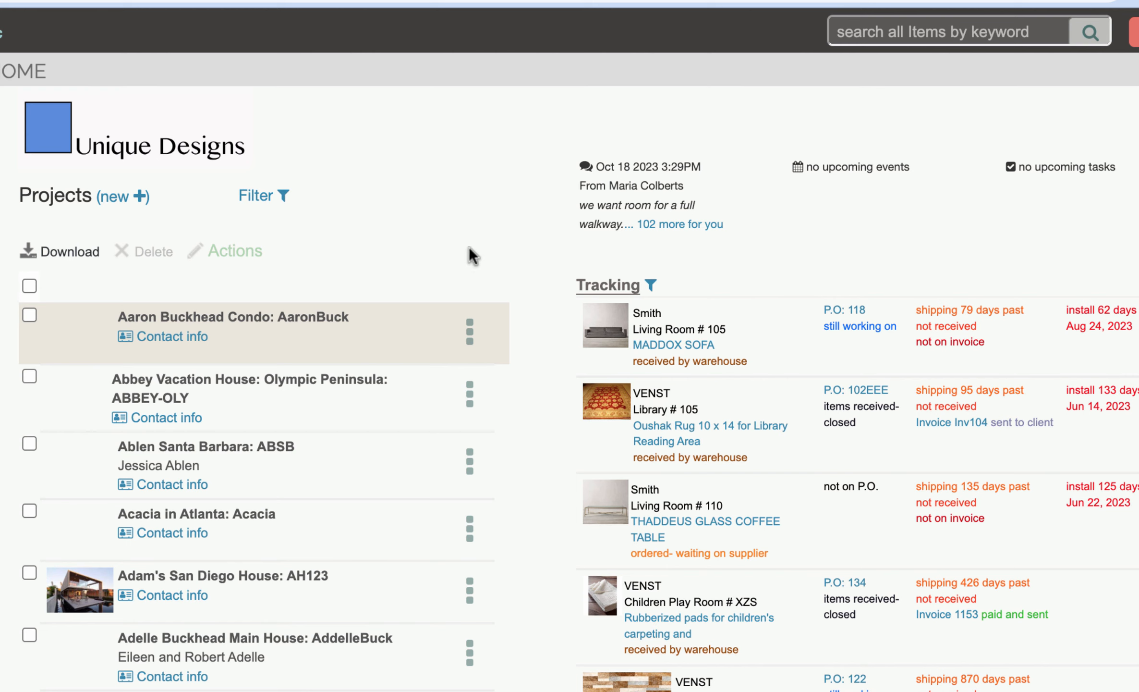
Open the project details of the first listed Buckhead condo project for editing
left_click(469, 320)
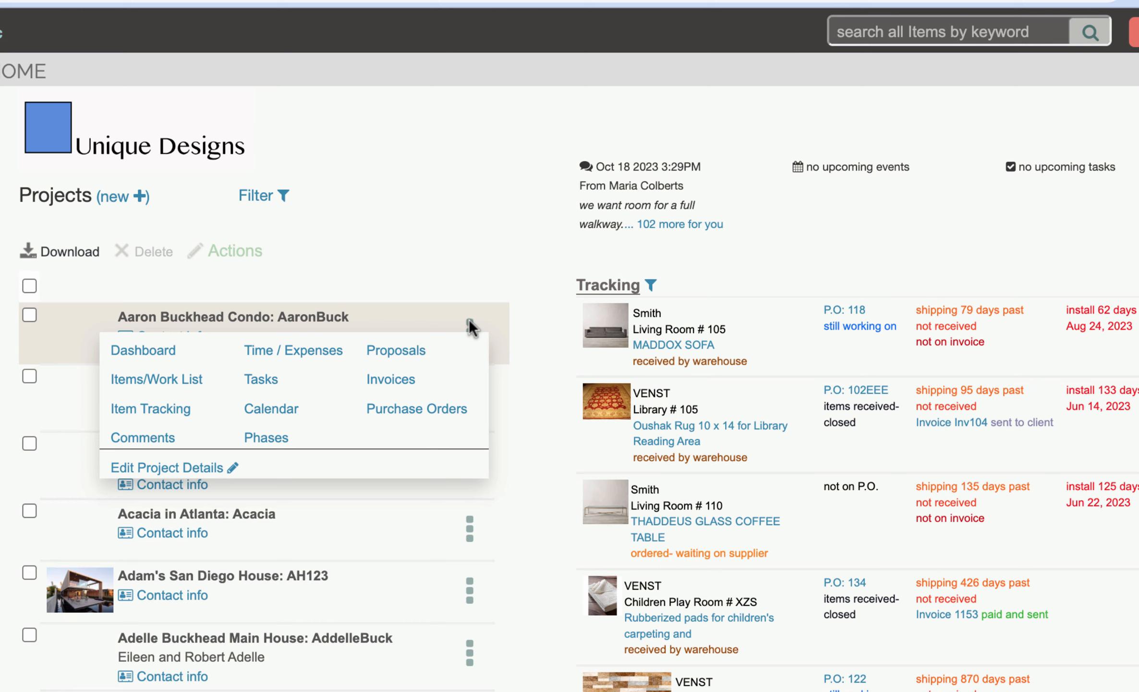
left_click(476, 380)
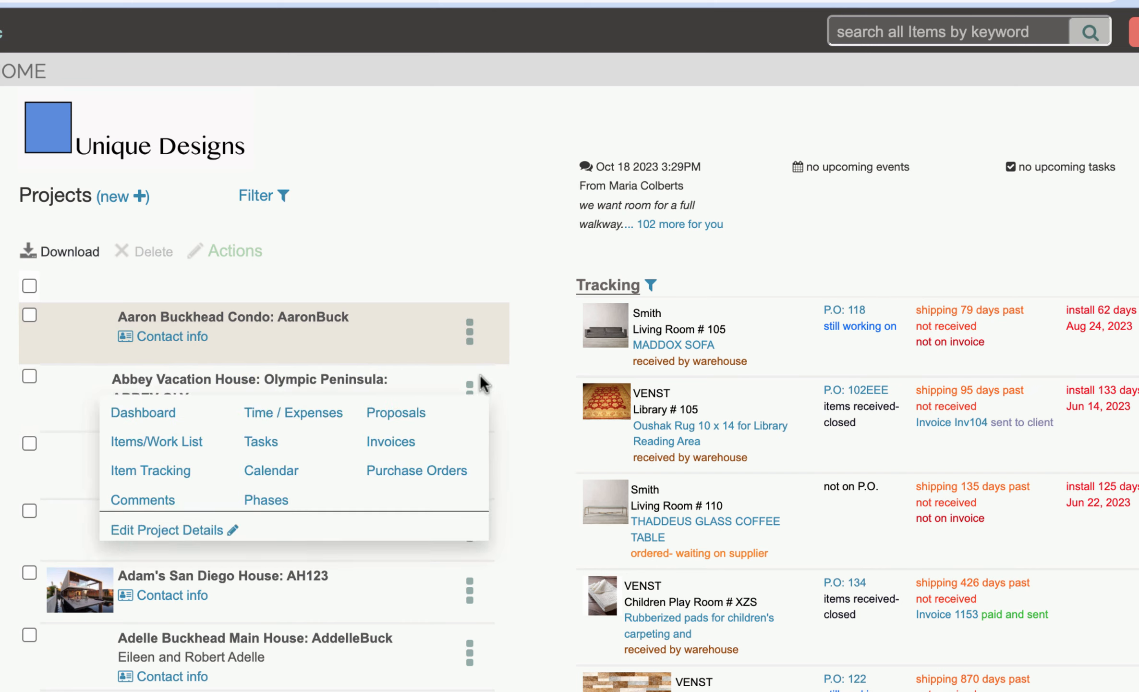
left_click(468, 327)
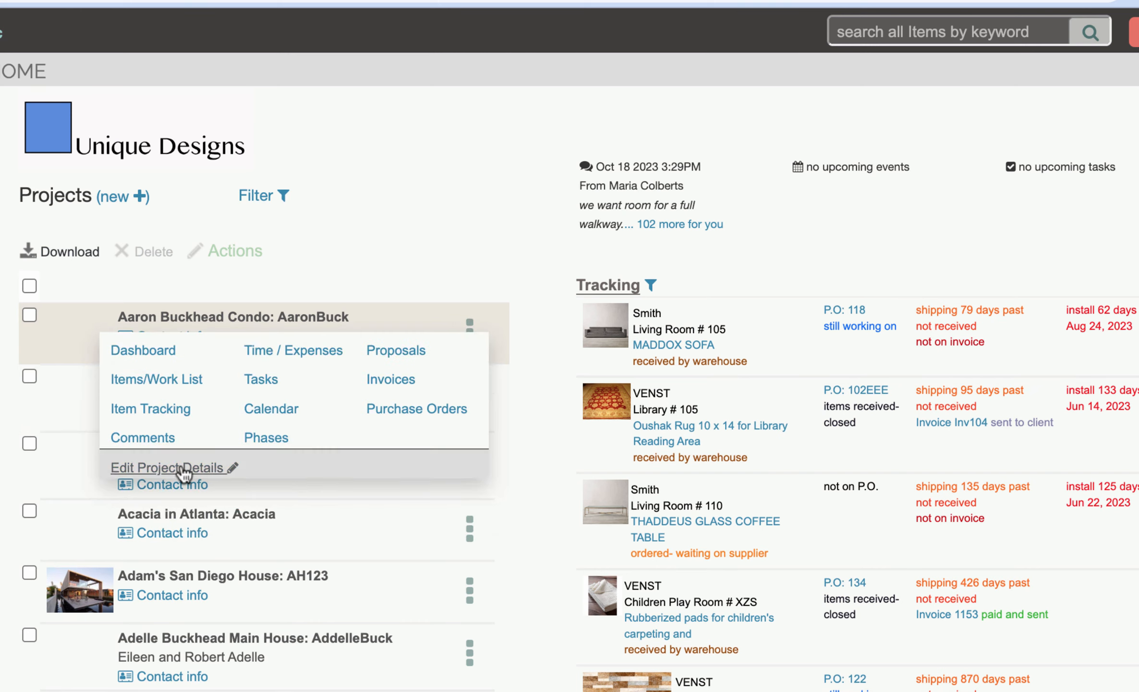
left_click(160, 468)
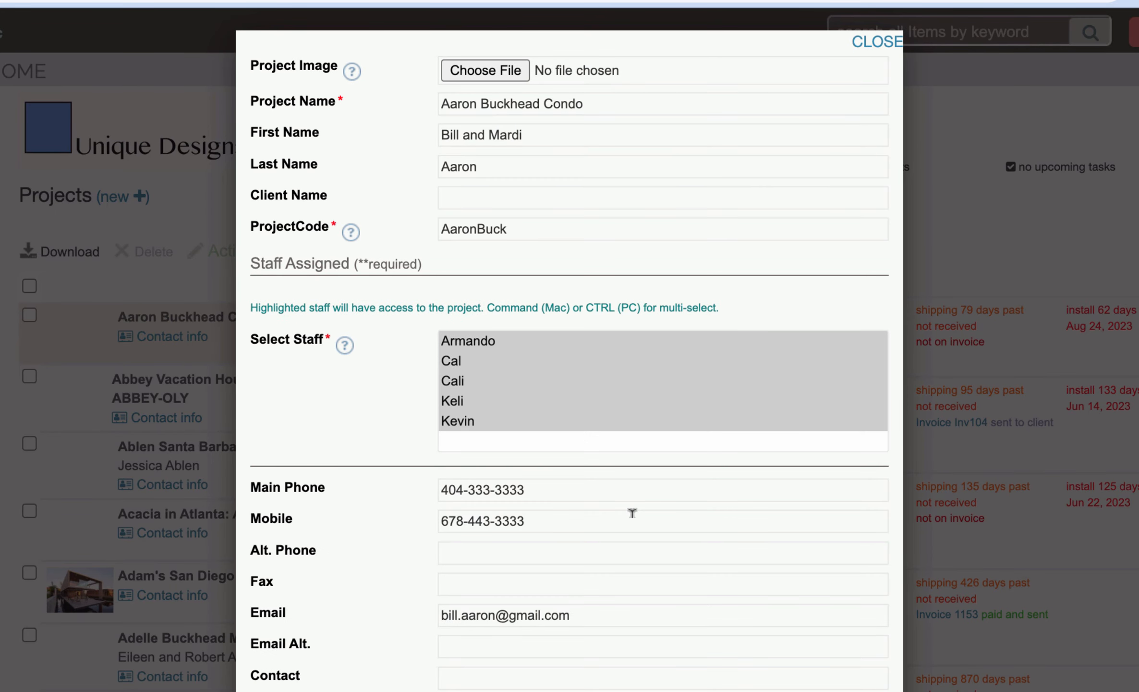
Turn on Edit Tax Address to examine the project's tax street, city, state and postal code, and close the project details
scroll(632, 513, "down", 15)
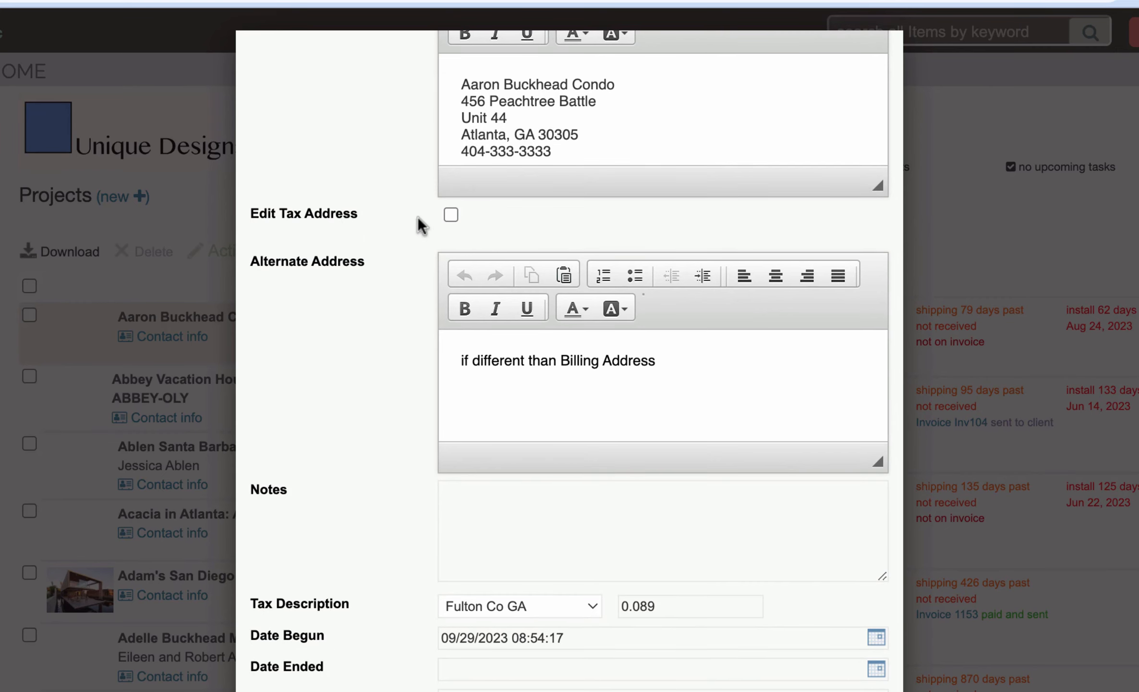
left_click(450, 215)
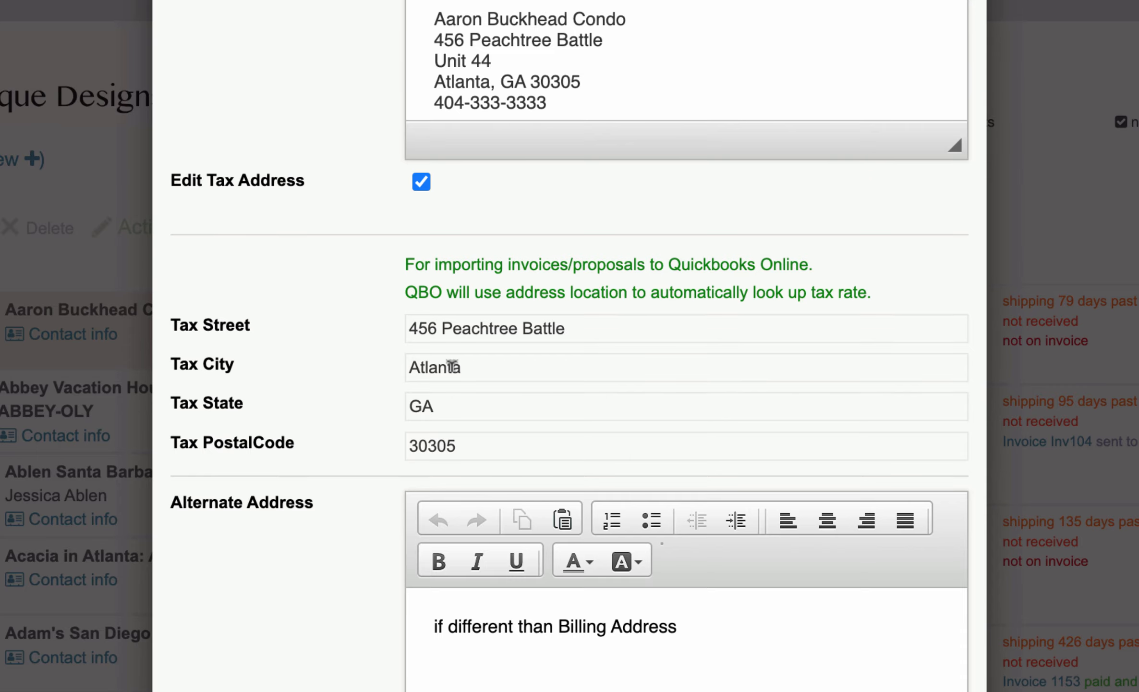
scroll(451, 366, "up", 10)
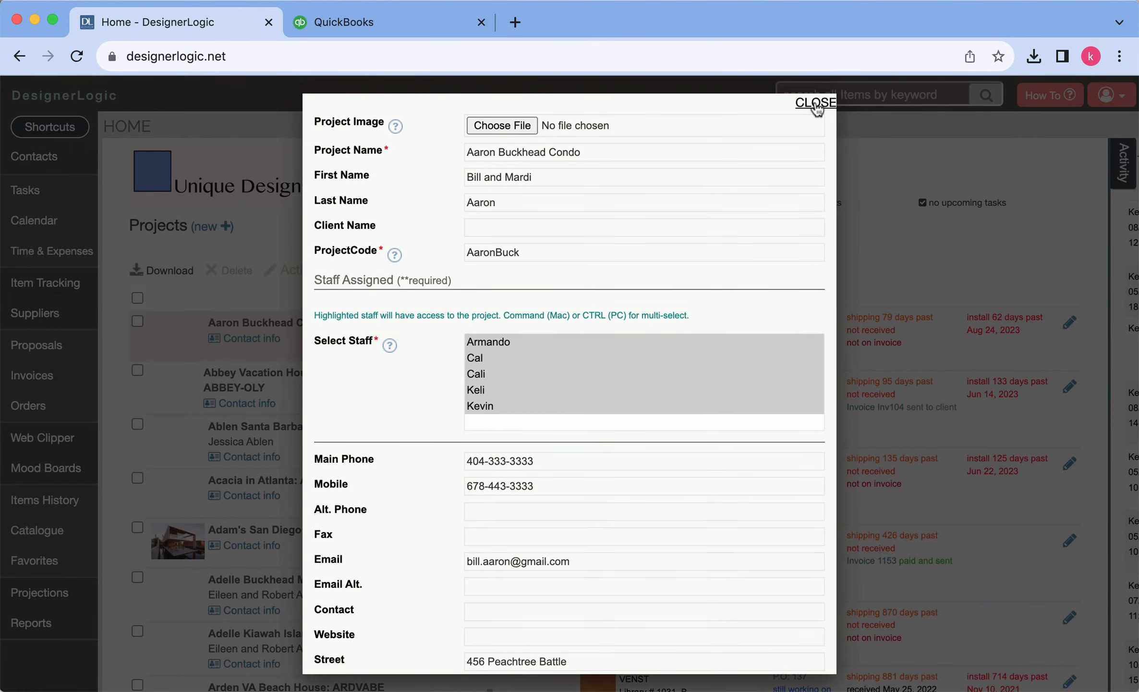
left_click(815, 102)
Go to the invoices list and open its download page for QuickBooks Online
left_click(46, 370)
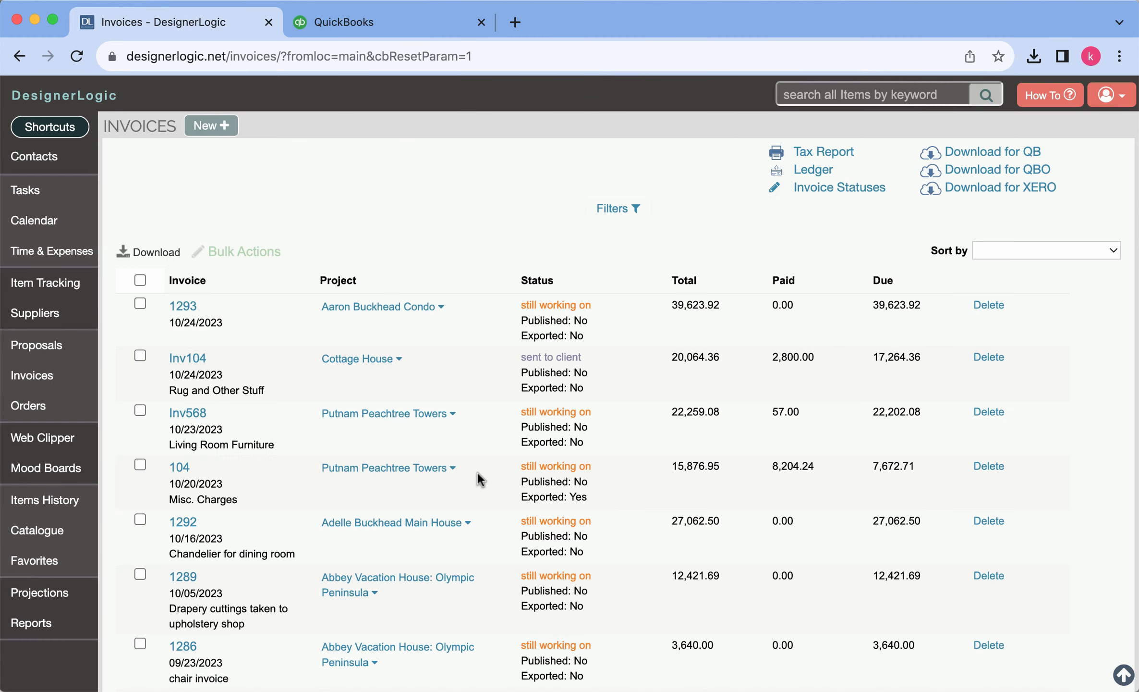
scroll(477, 475, "down", 9)
scroll(461, 446, "up", 9)
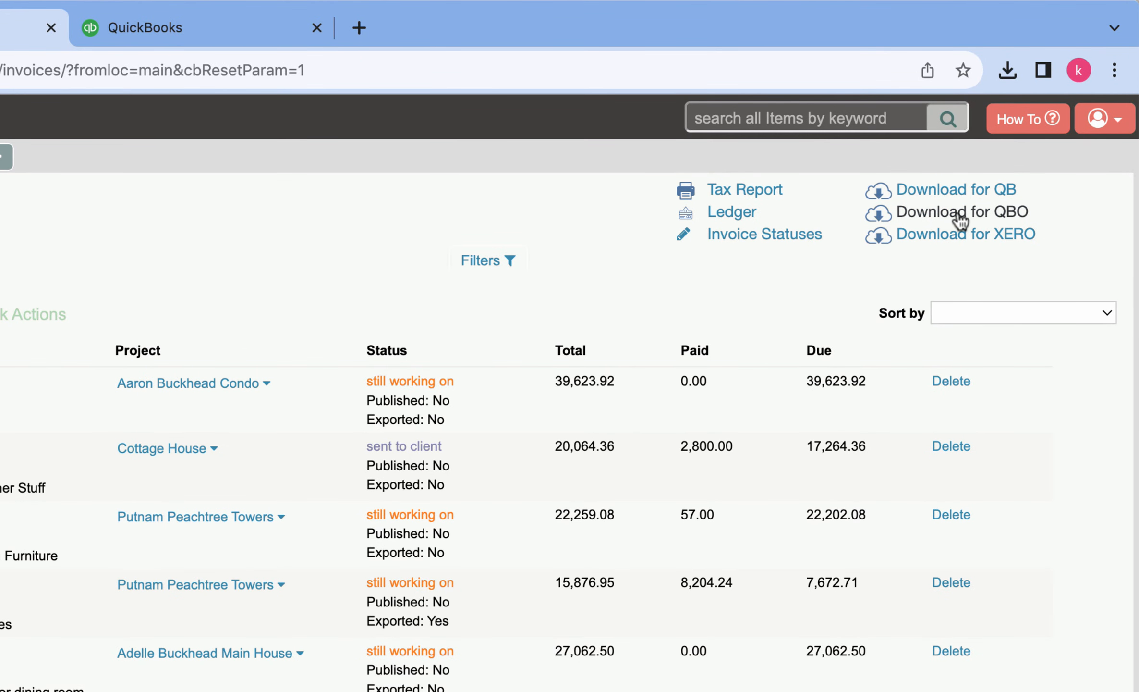
left_click(958, 216)
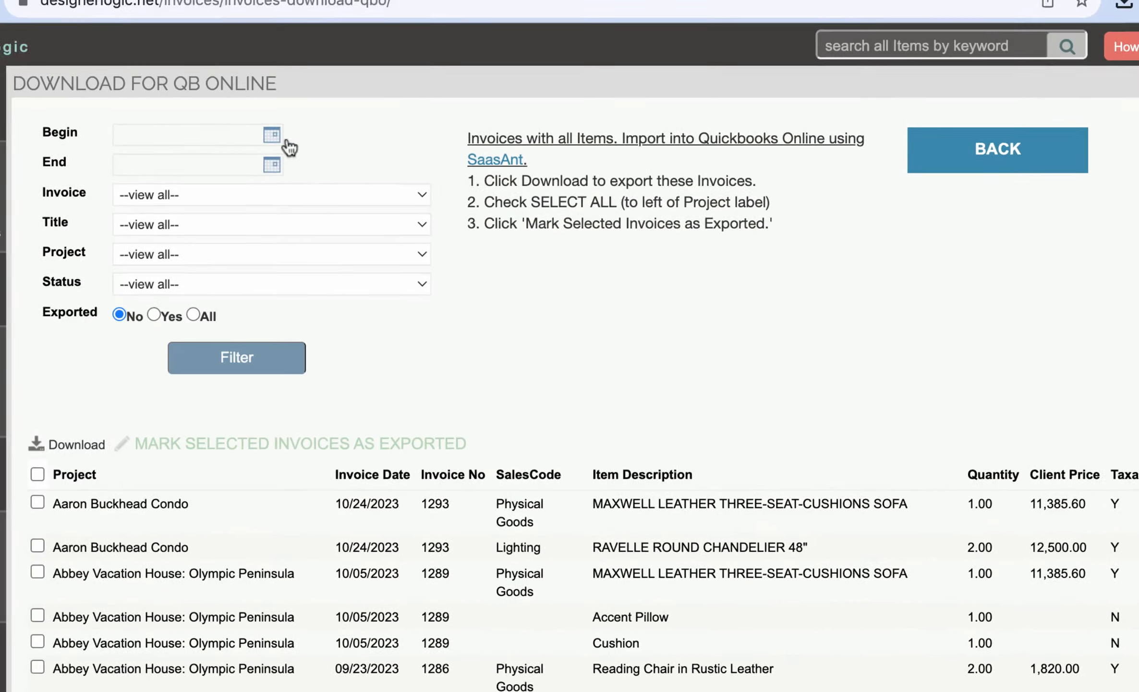
left_click(117, 213)
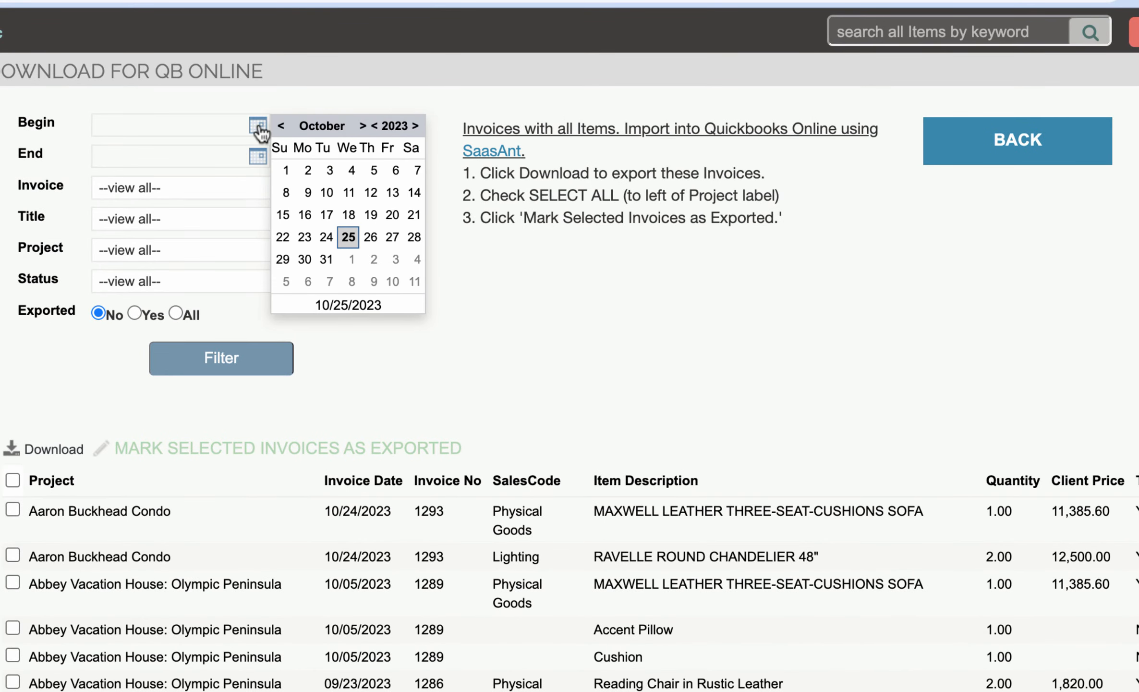
left_click(285, 91)
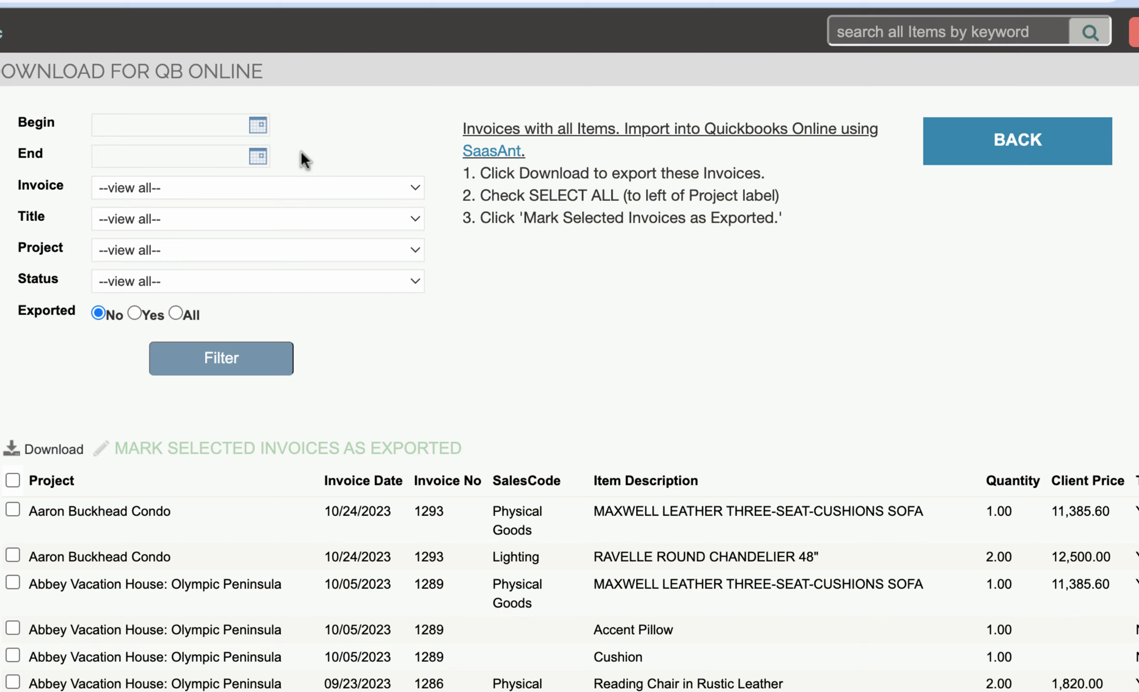
left_click(259, 256)
left_click(344, 133)
Filter the download list to invoice 1293 on 10/24/2023
left_click(232, 180)
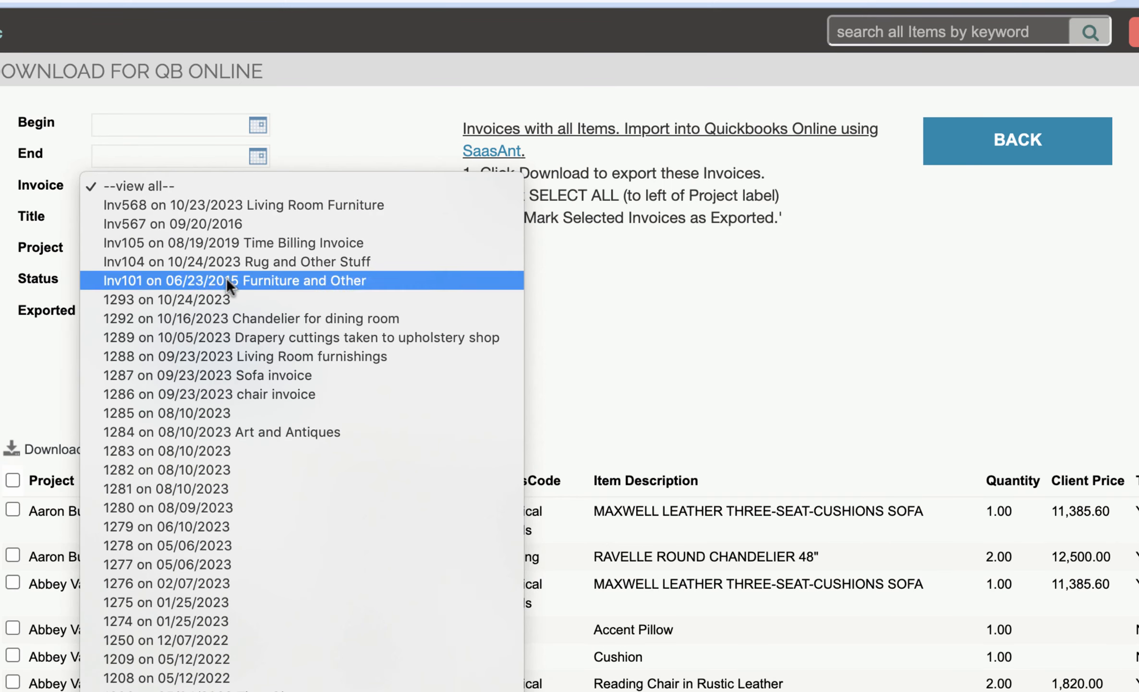
left_click(185, 301)
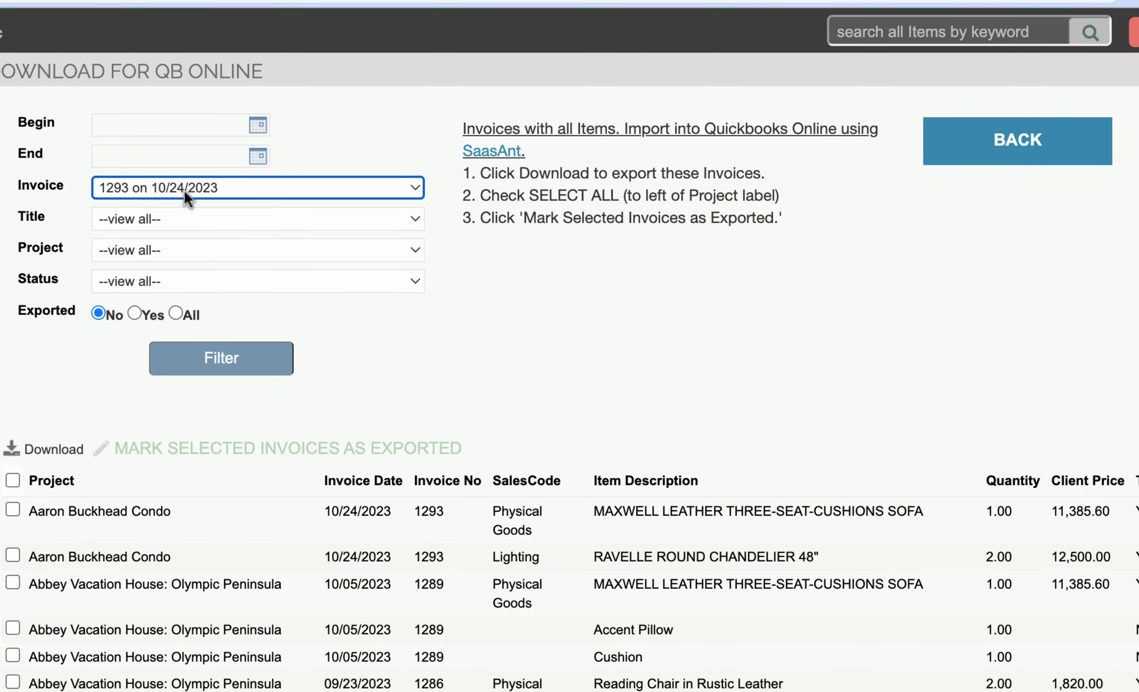
left_click(224, 358)
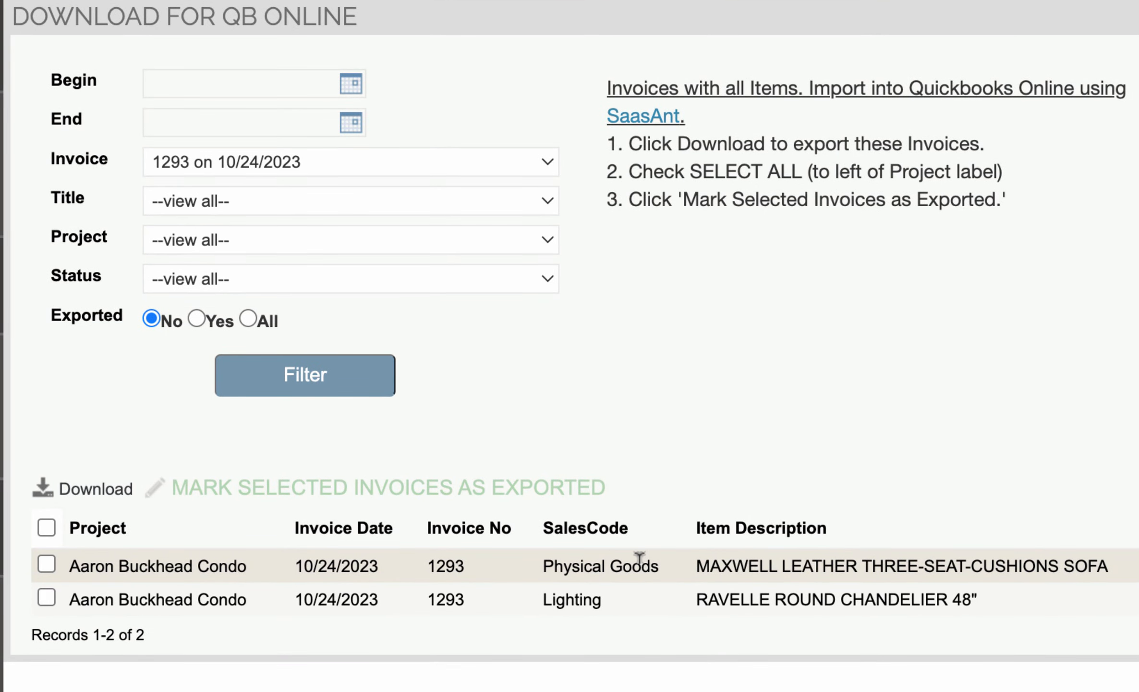
Download the filtered invoice lines and mark all of them as exported
left_click(85, 493)
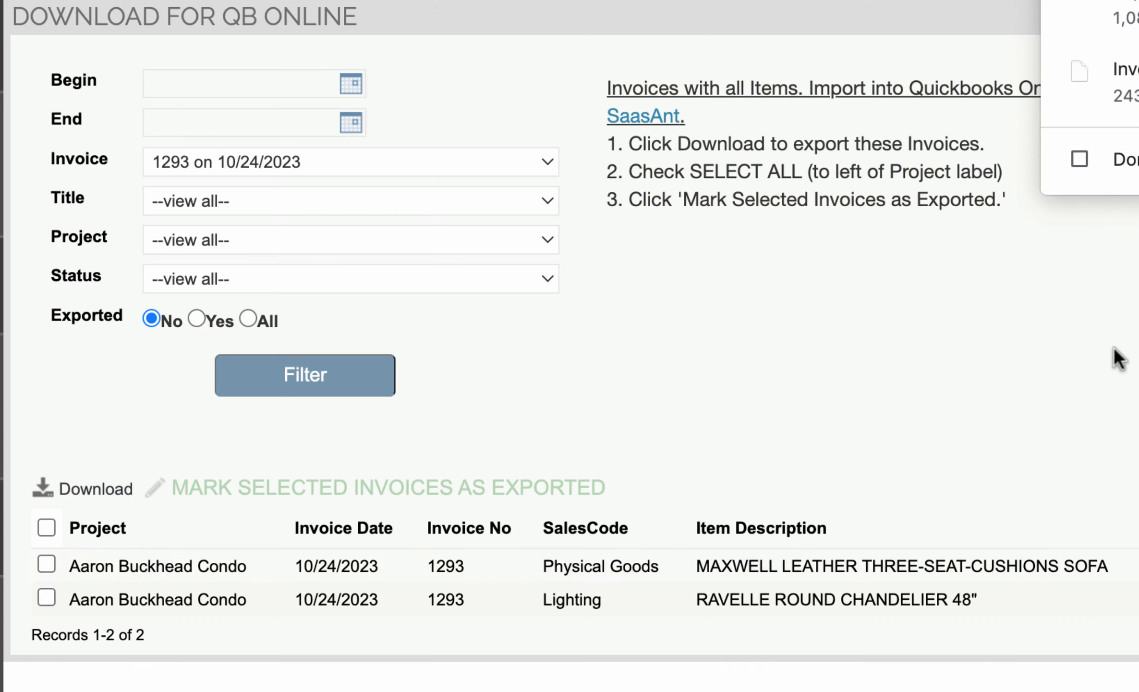
left_click(44, 528)
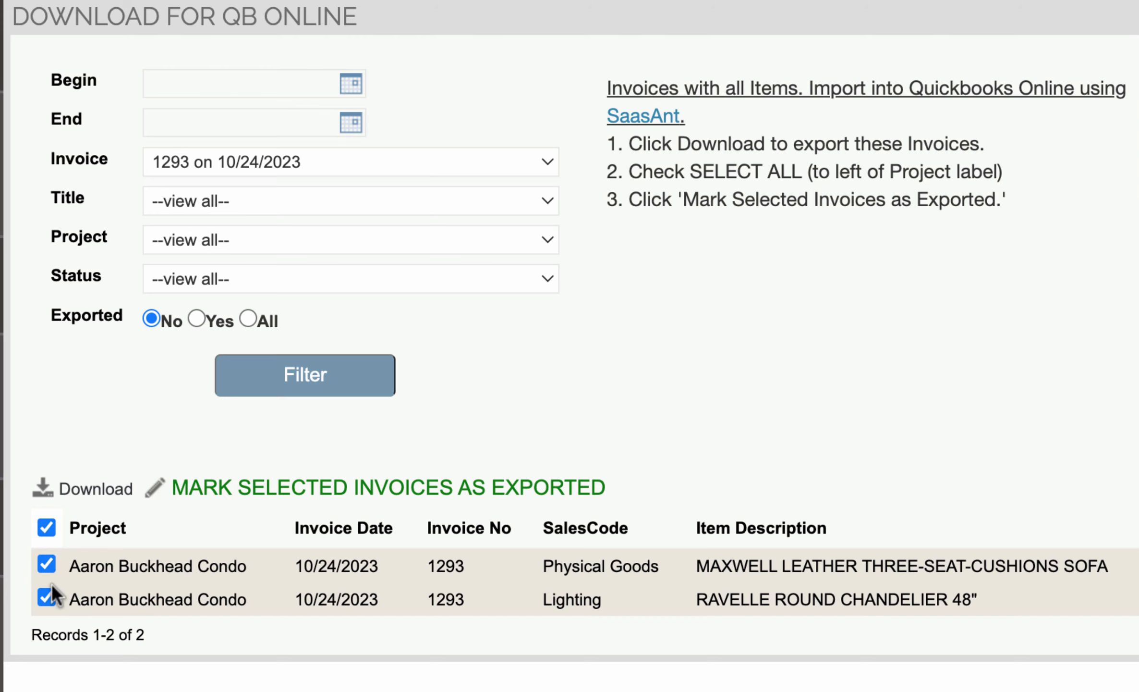
left_click(284, 487)
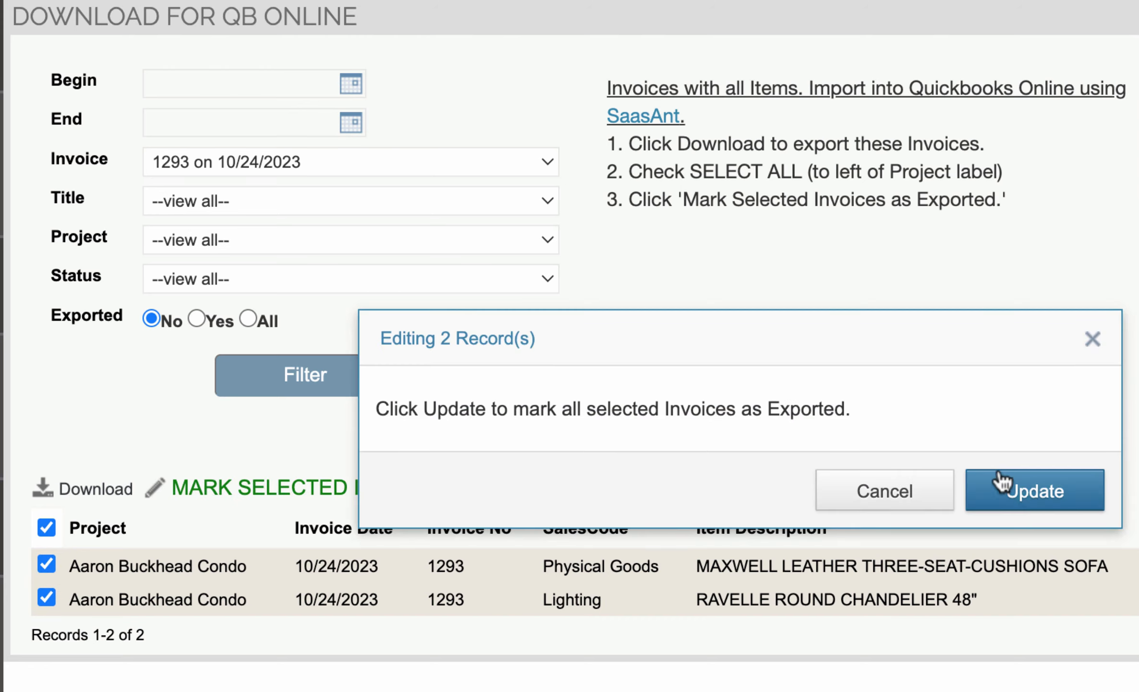
left_click(1001, 480)
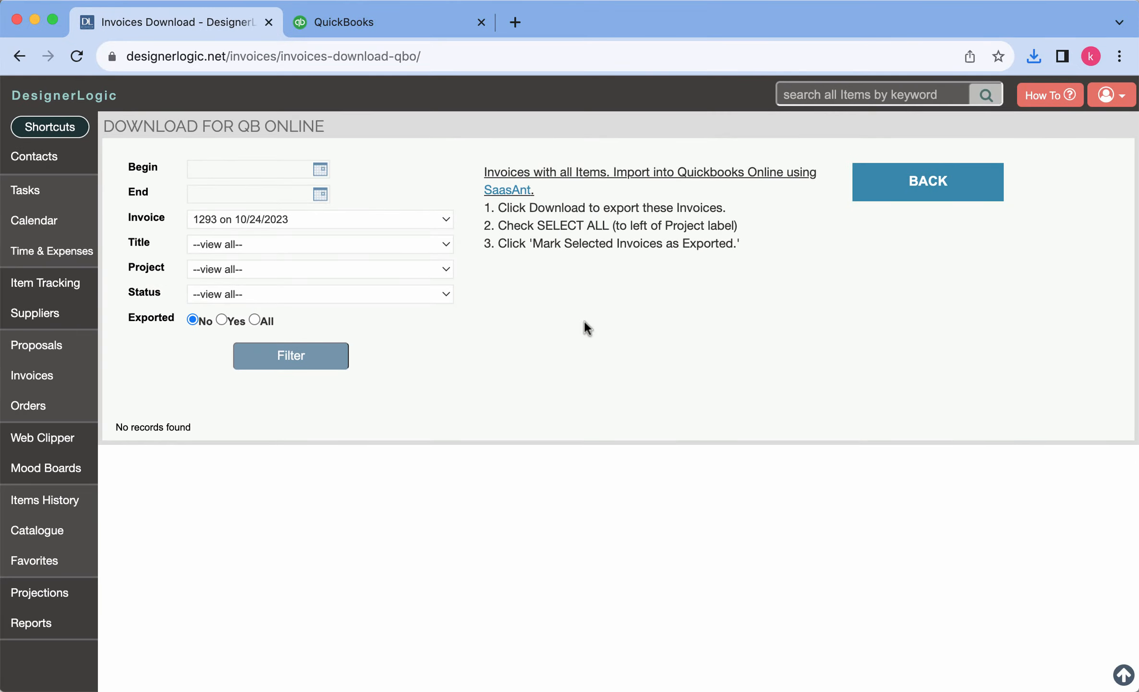
Switch to QuickBooks and launch the installed Bulk Import app from its apps
left_click(390, 30)
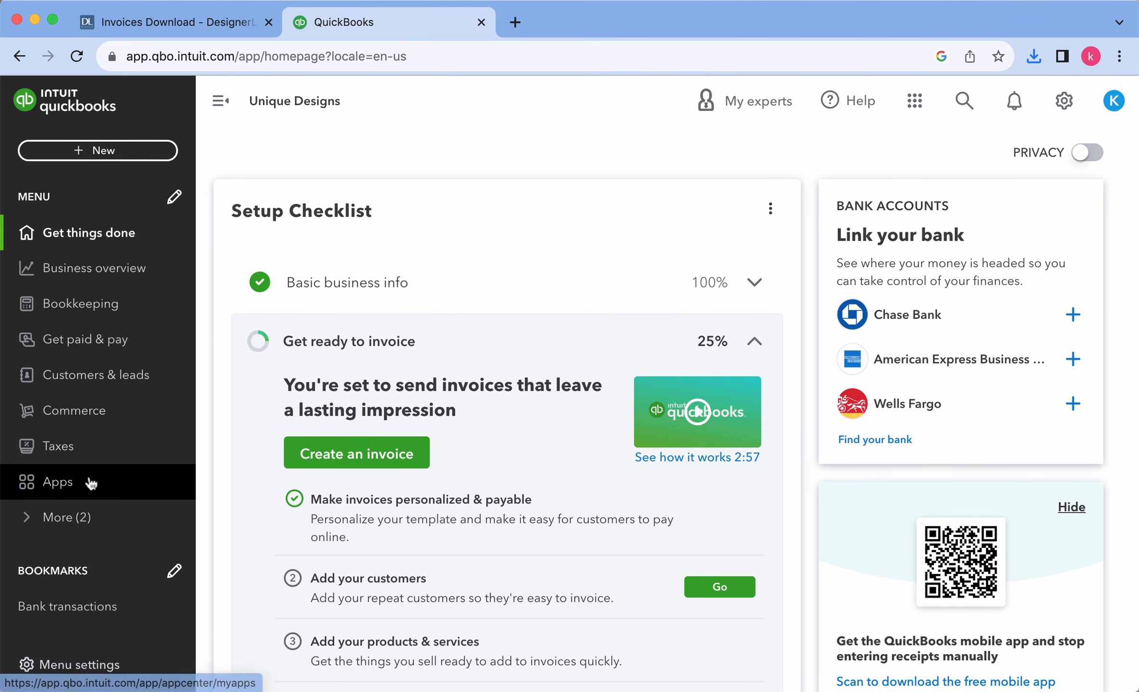
left_click(59, 485)
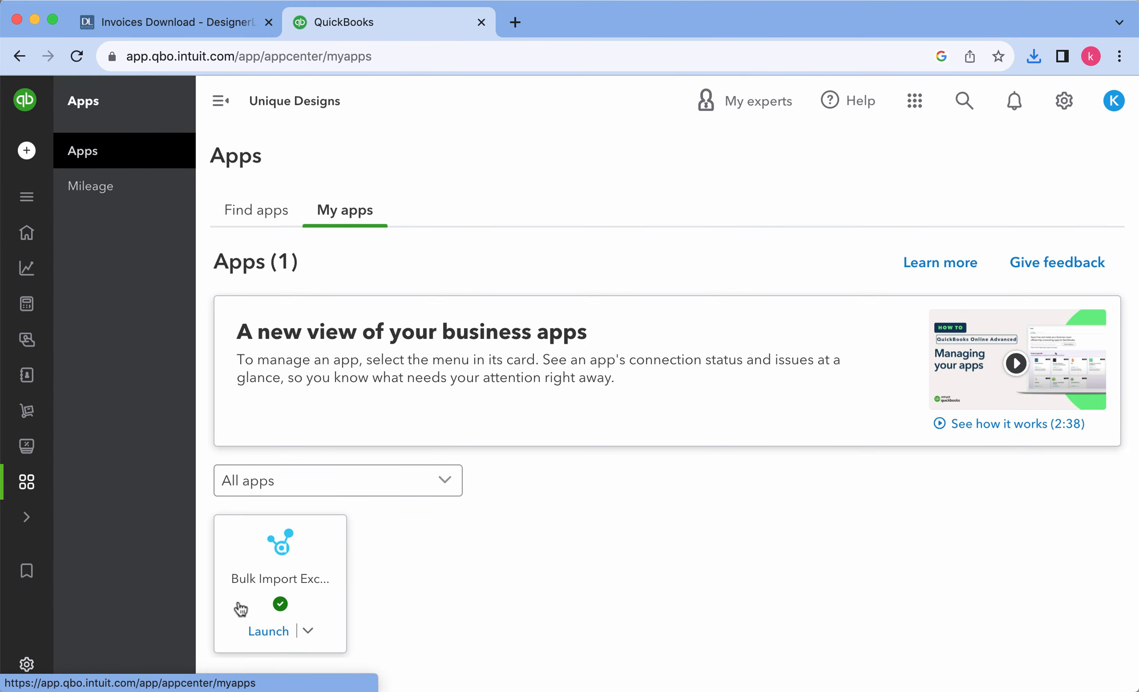
left_click(268, 631)
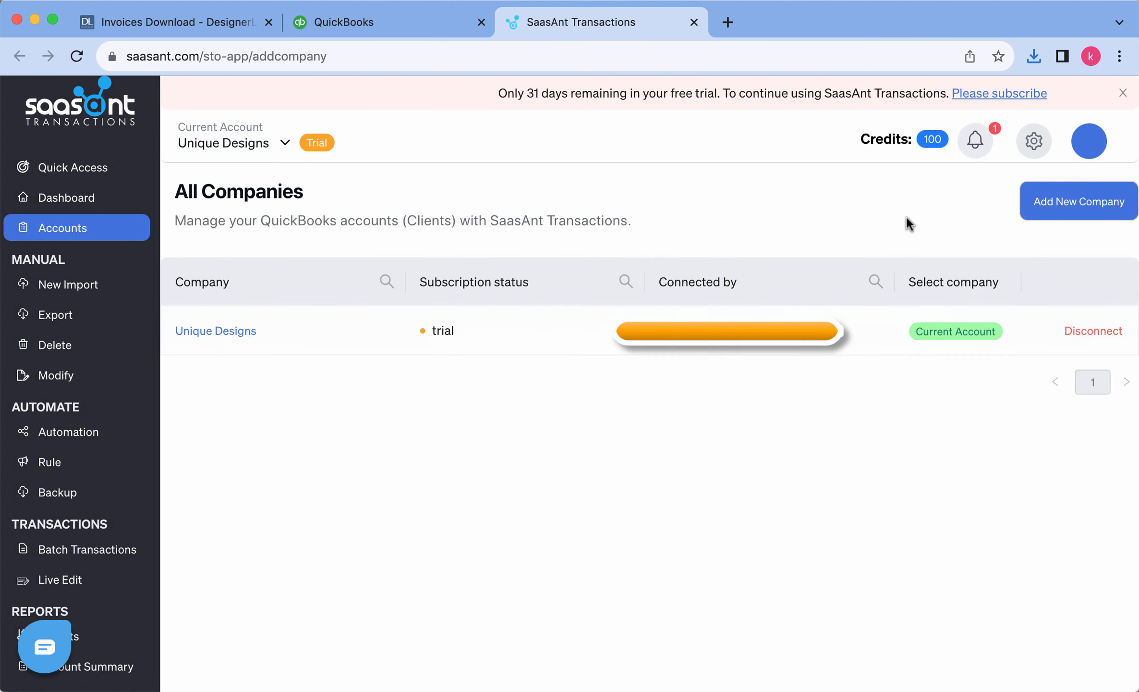
Start a new transaction import in SaasAnt with Invoice as the customer transaction type
left_click(1034, 142)
left_click(65, 287)
scroll(469, 415, "down", 5)
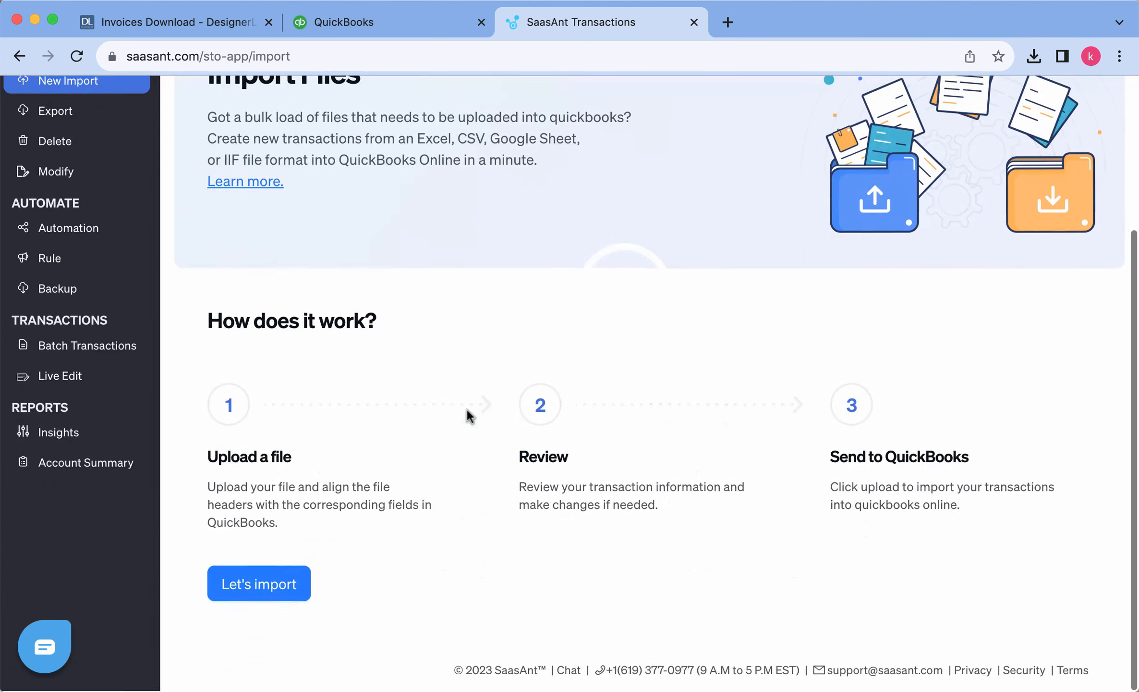
left_click(230, 584)
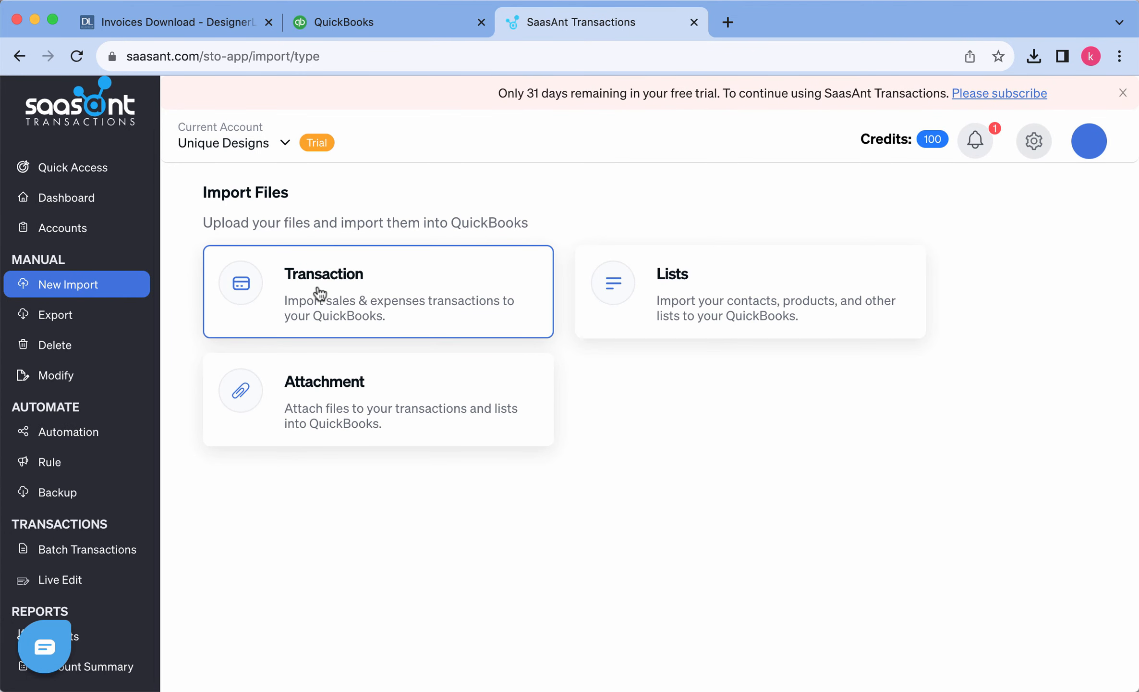
left_click(319, 293)
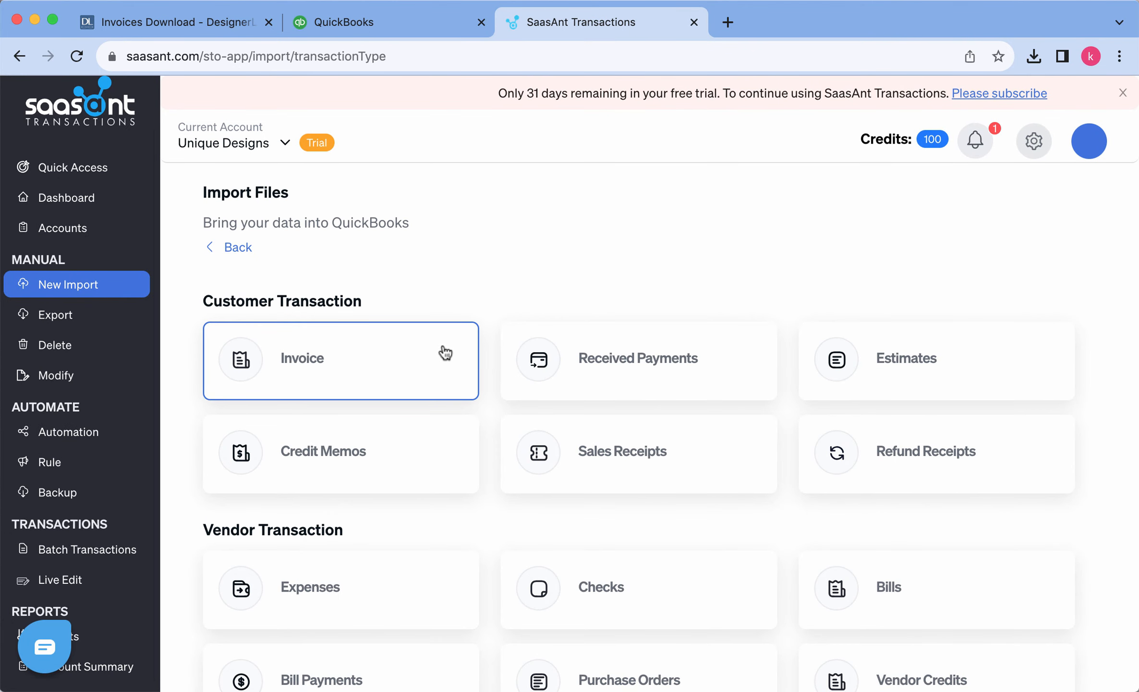
scroll(443, 353, "down", 5)
scroll(442, 354, "up", 5)
left_click(326, 371)
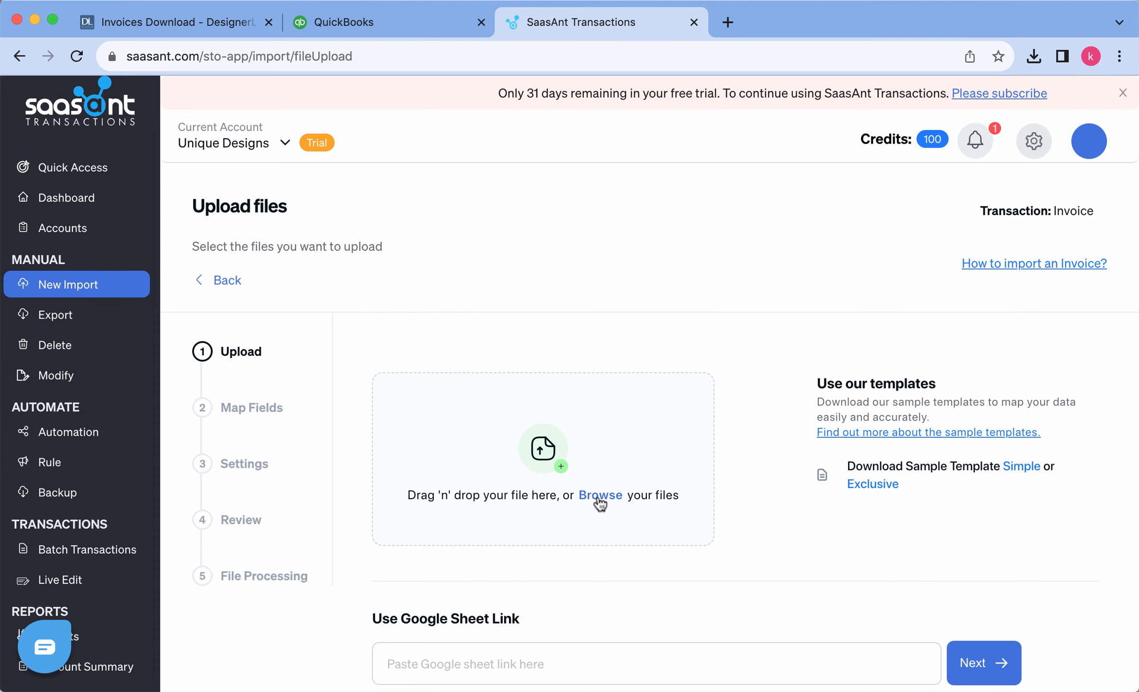
Upload "DesignerLogic Invoices Export10_25_2023 13_17_23.csv" from the DesignerLogic Downloads folder on the Desktop
left_click(600, 499)
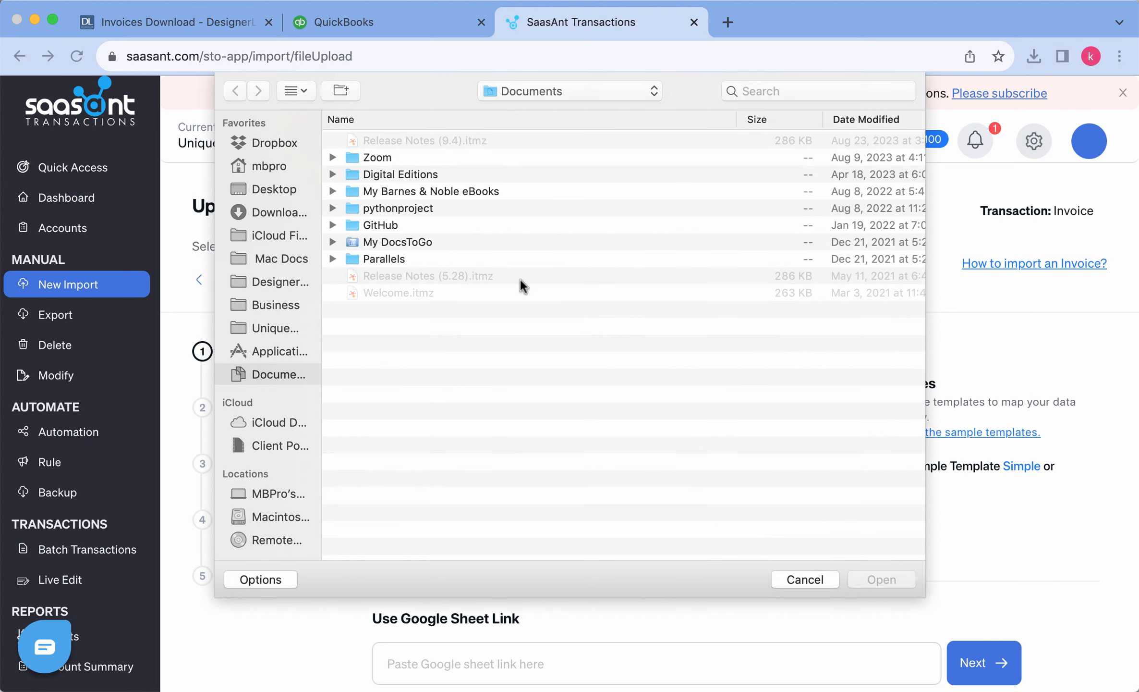
left_click(268, 192)
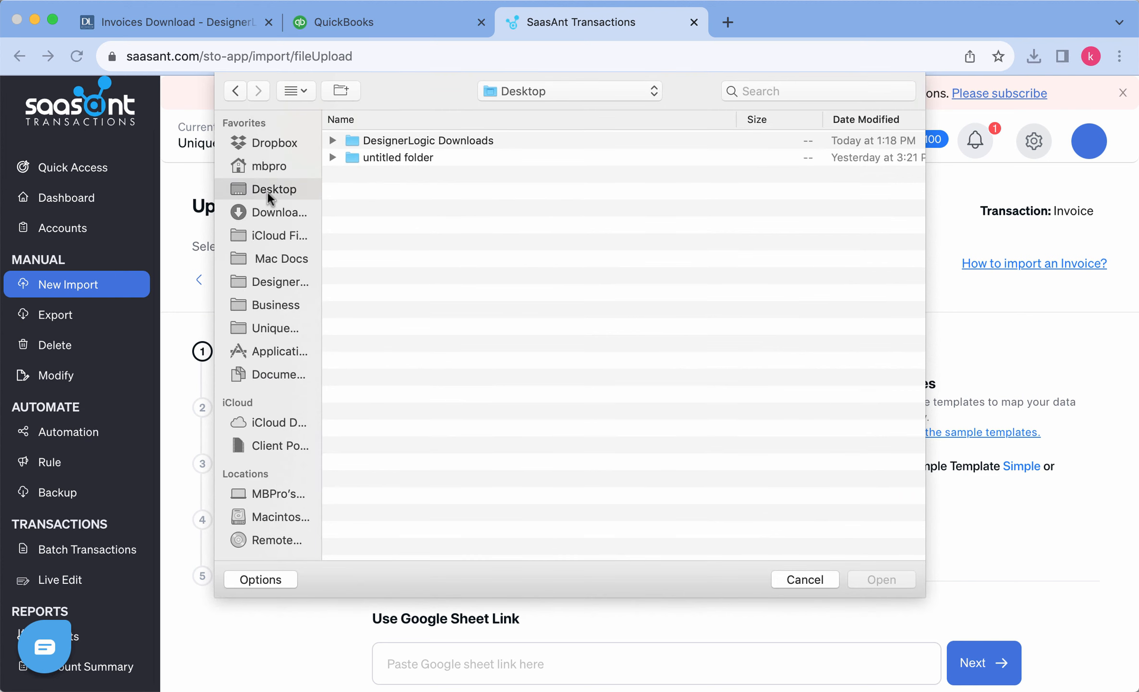
double_click(387, 142)
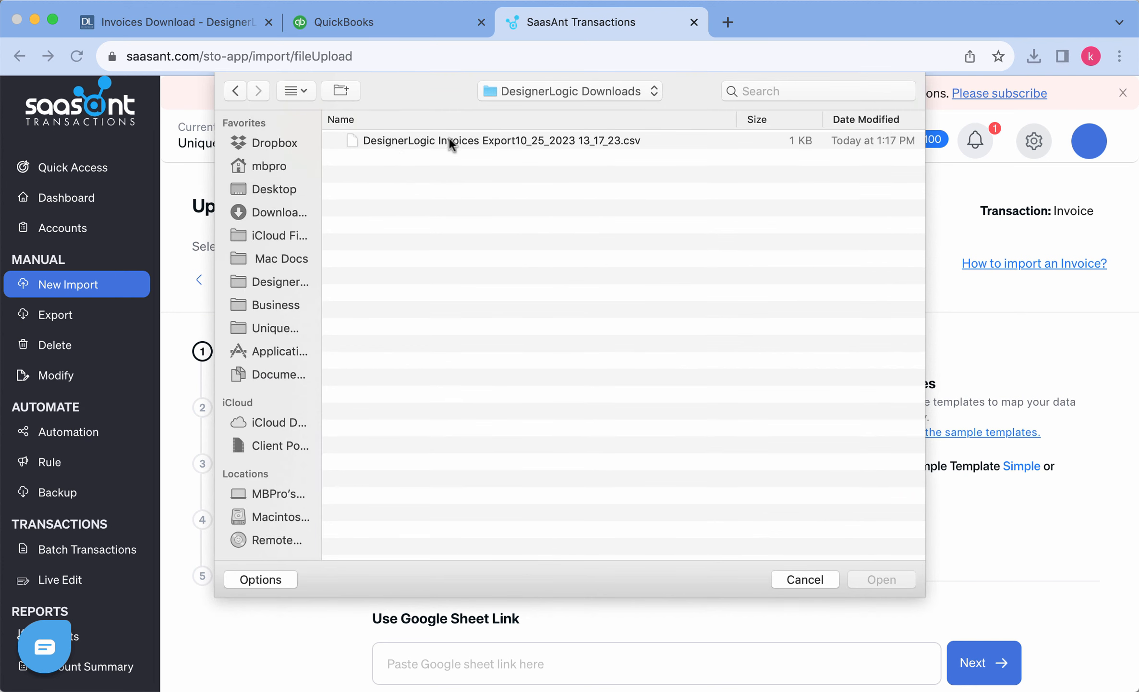
left_click(451, 144)
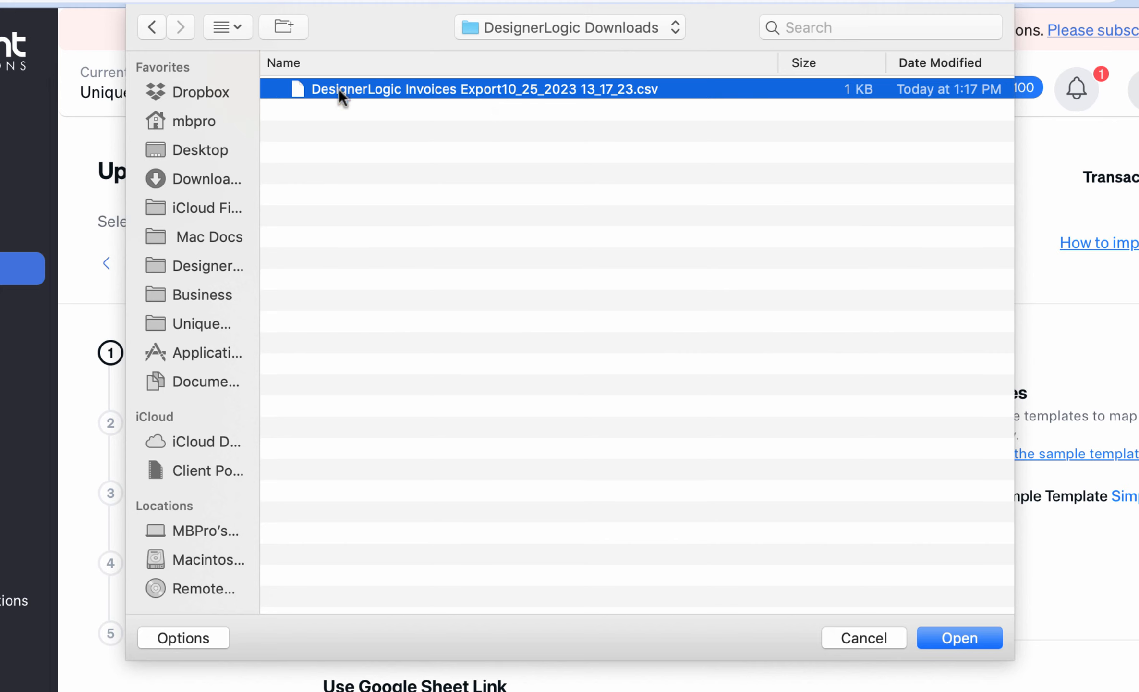
left_click(960, 635)
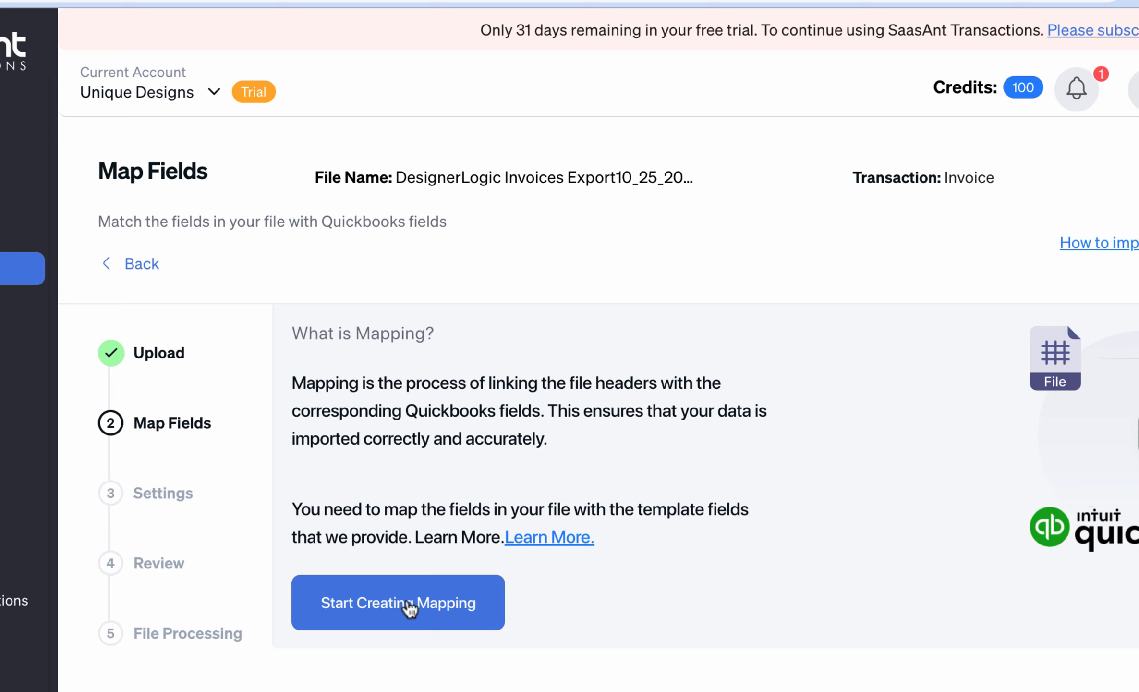
Start creating the mapping and review the matched Customer, Payments & Reference Number fields
left_click(409, 608)
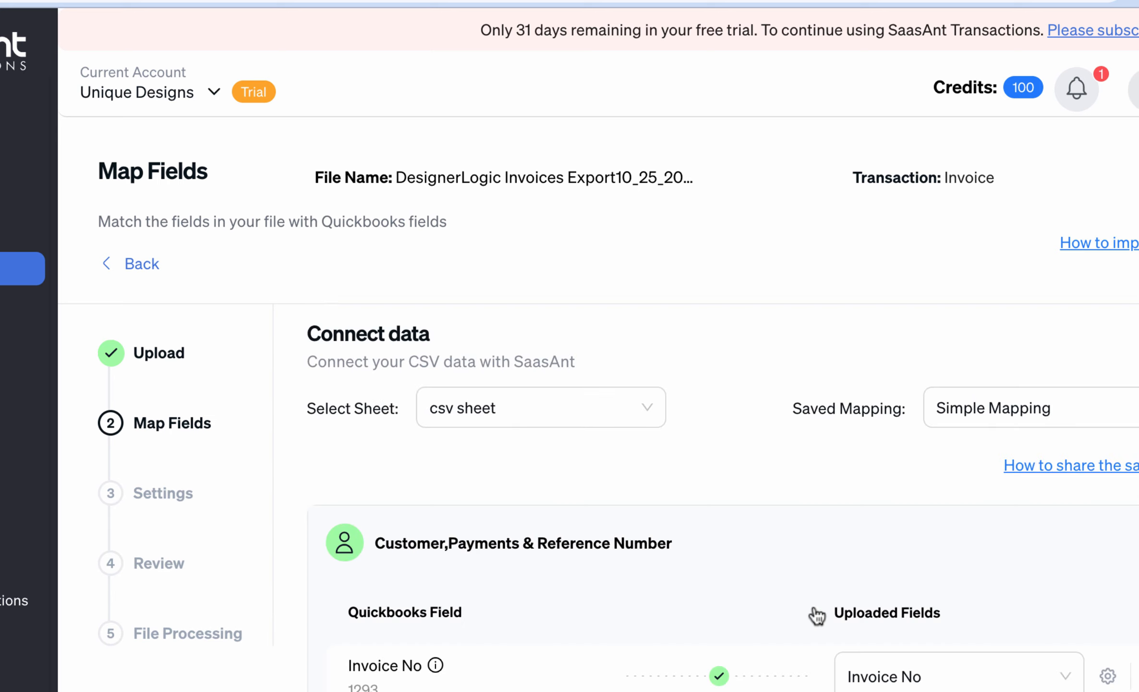
scroll(816, 615, "down", 10)
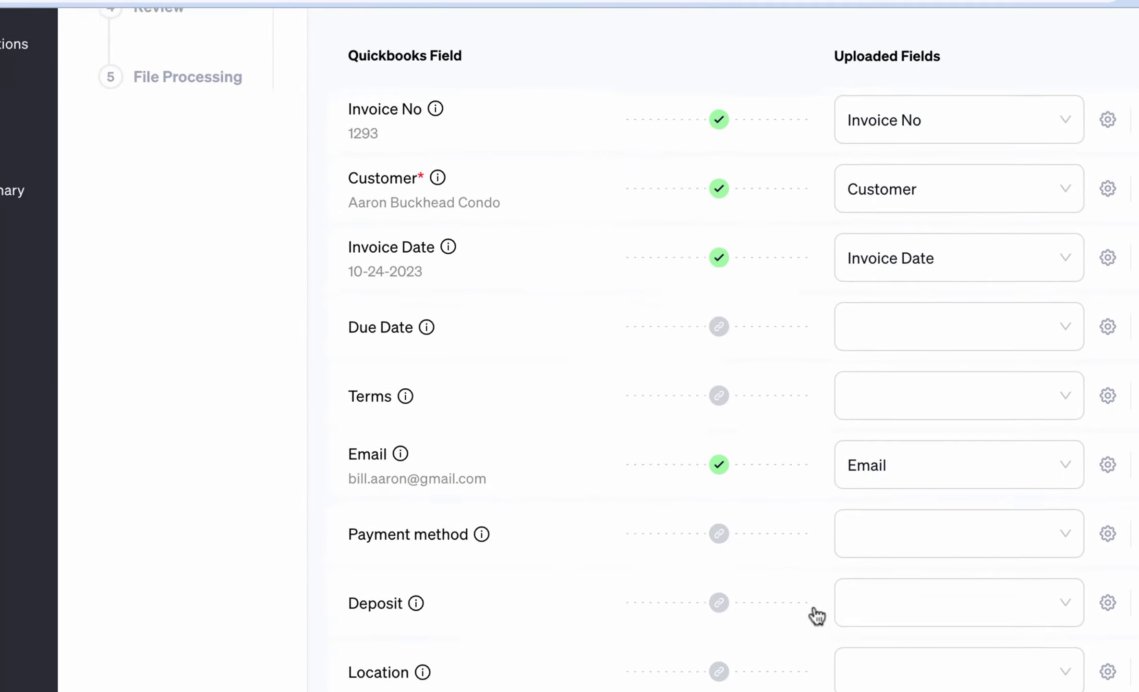
scroll(817, 615, "down", 6)
scroll(816, 615, "up", 8)
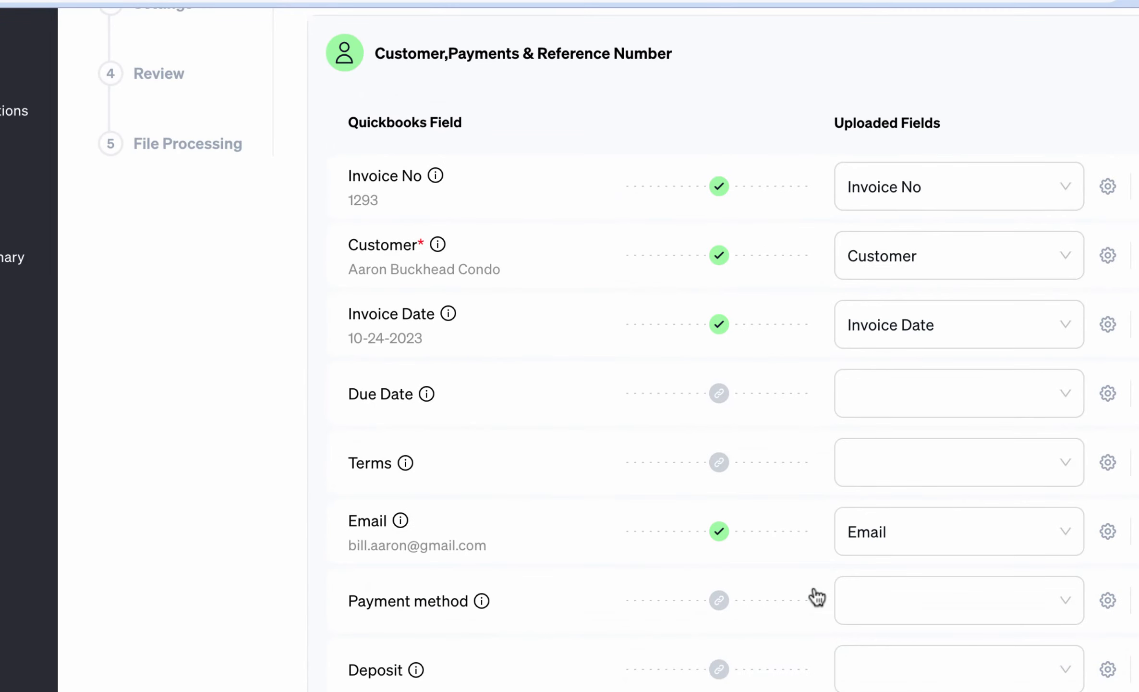
scroll(790, 484, "down", 6)
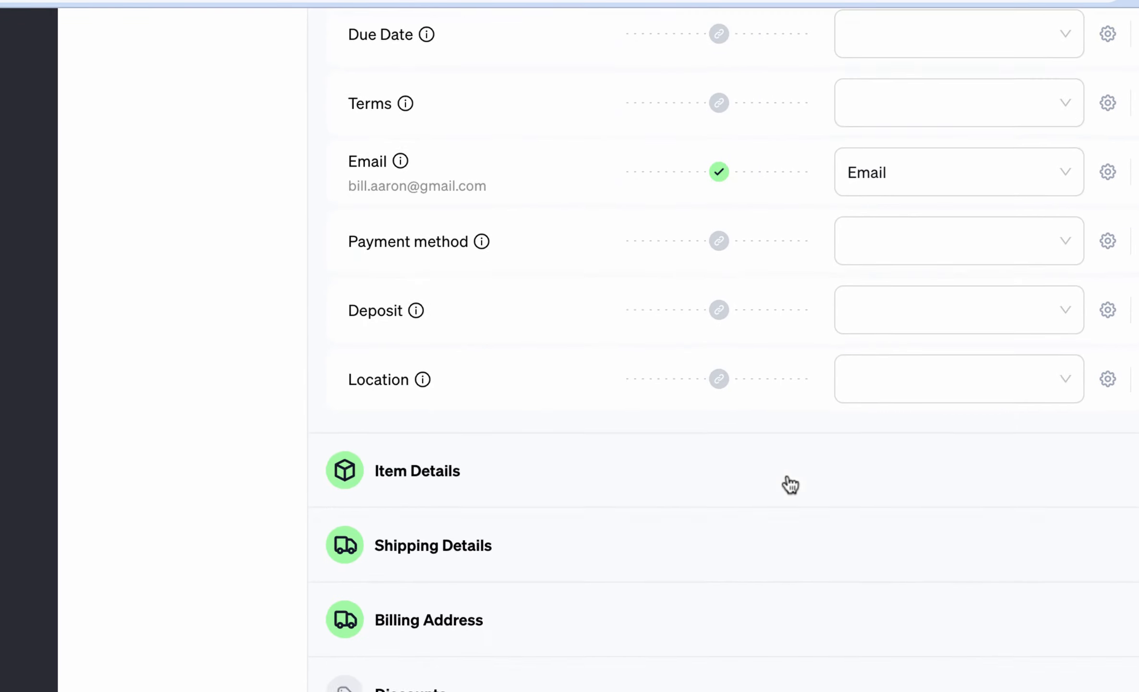
Expand the Item Details section and review the mapping of the sales tax and Product/Service fields
left_click(646, 408)
scroll(646, 409, "up", 3)
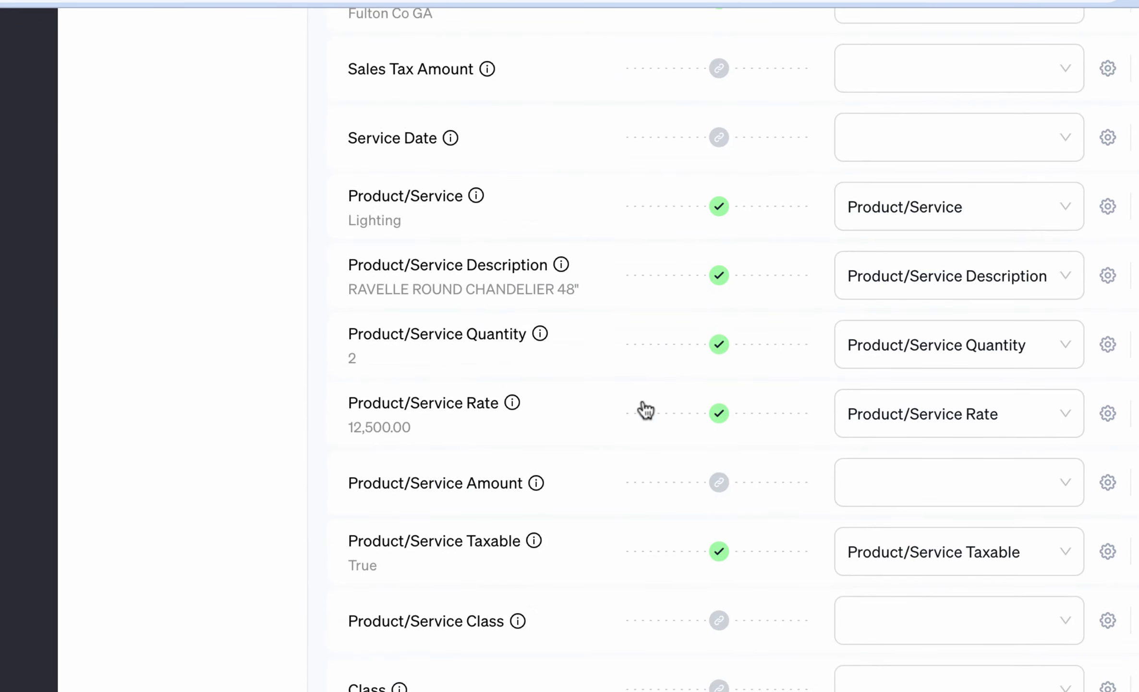
scroll(646, 409, "up", 5)
scroll(646, 409, "down", 12)
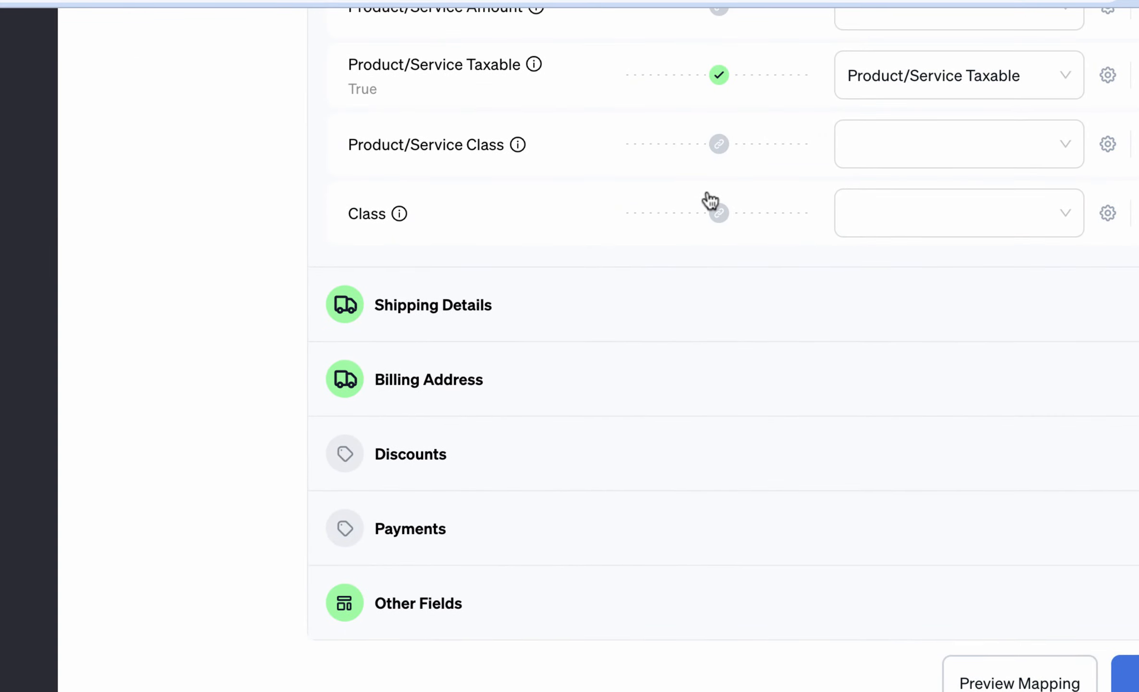
scroll(753, 374, "up", 5)
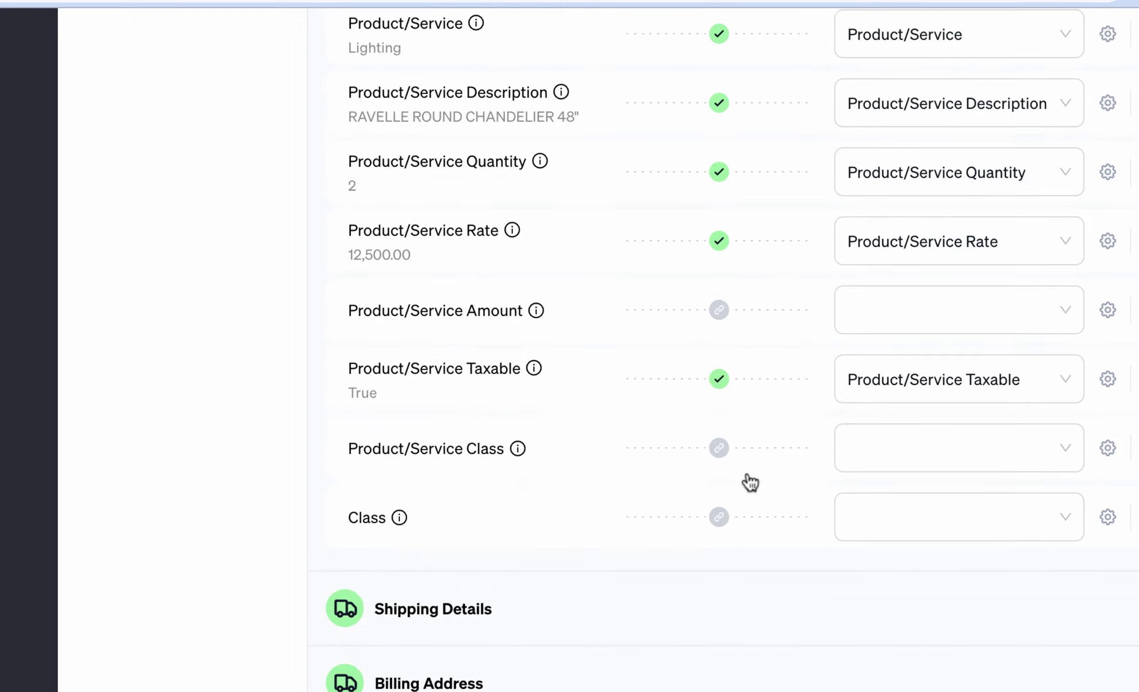
scroll(750, 481, "down", 5)
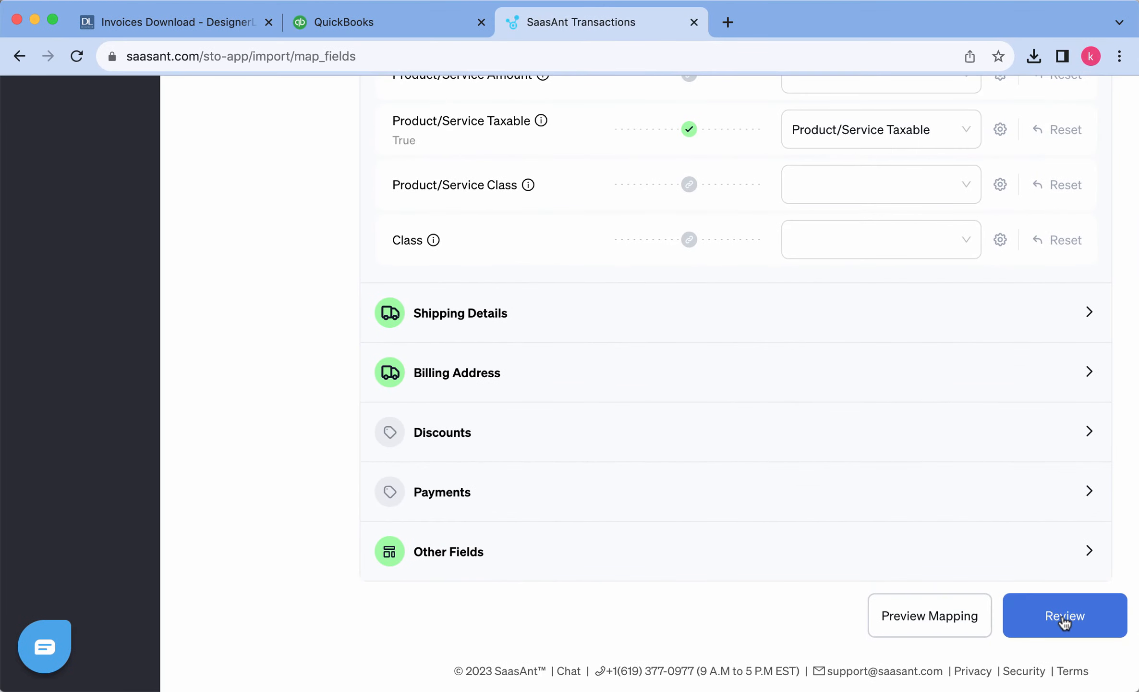
Upload the reviewed invoice rows with the current field mapping and import settings, and show the import results
left_click(1063, 619)
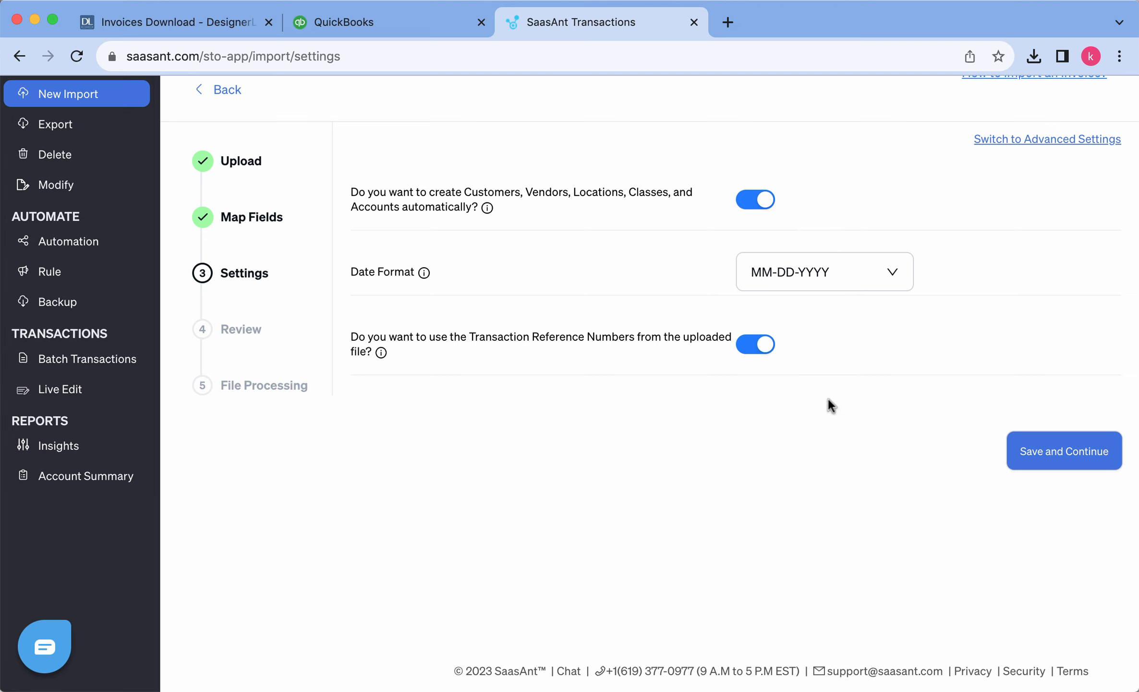
left_click(1034, 461)
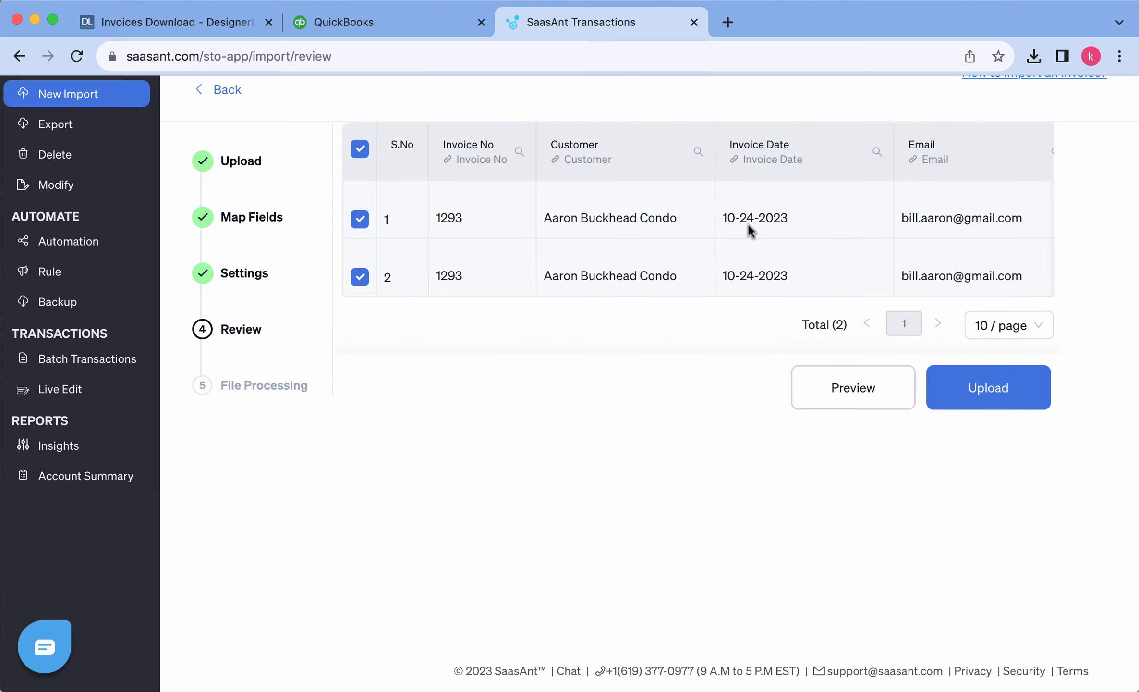
scroll(748, 222, "right", 10)
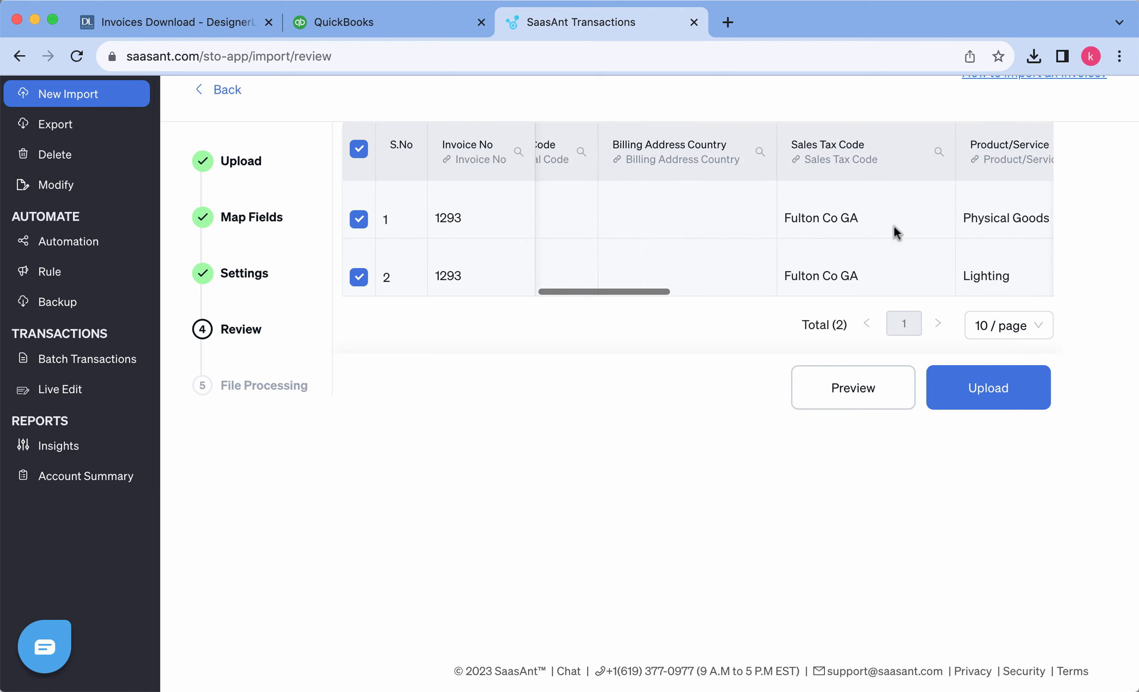
left_click(984, 389)
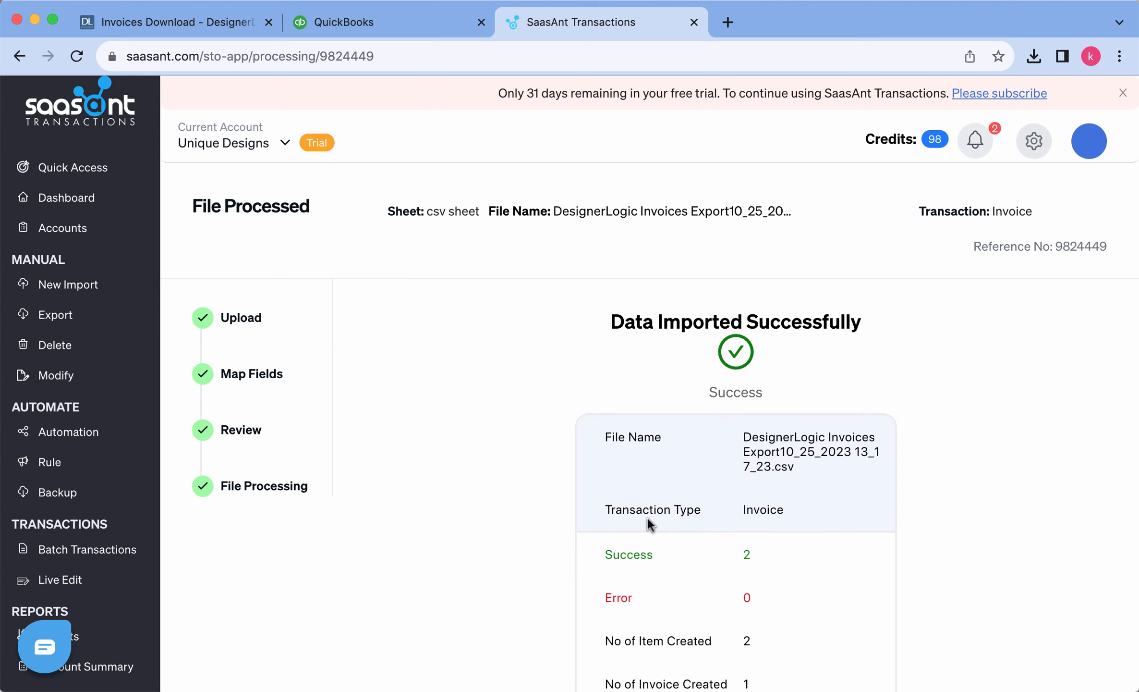
scroll(647, 516, "down", 5)
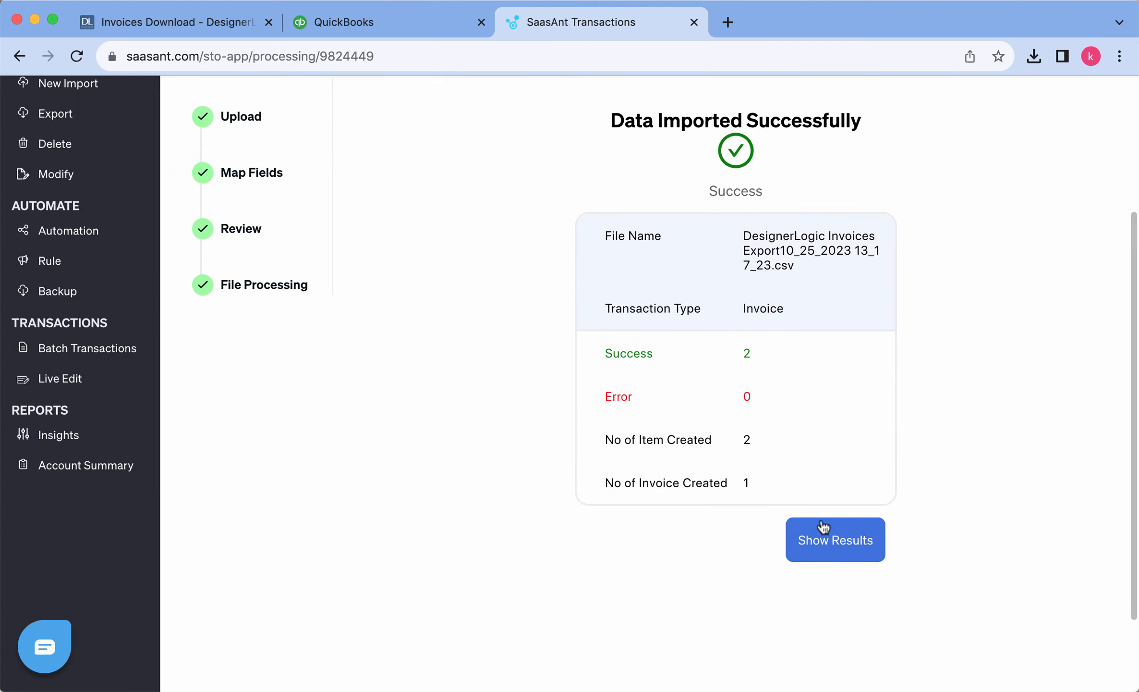
left_click(841, 542)
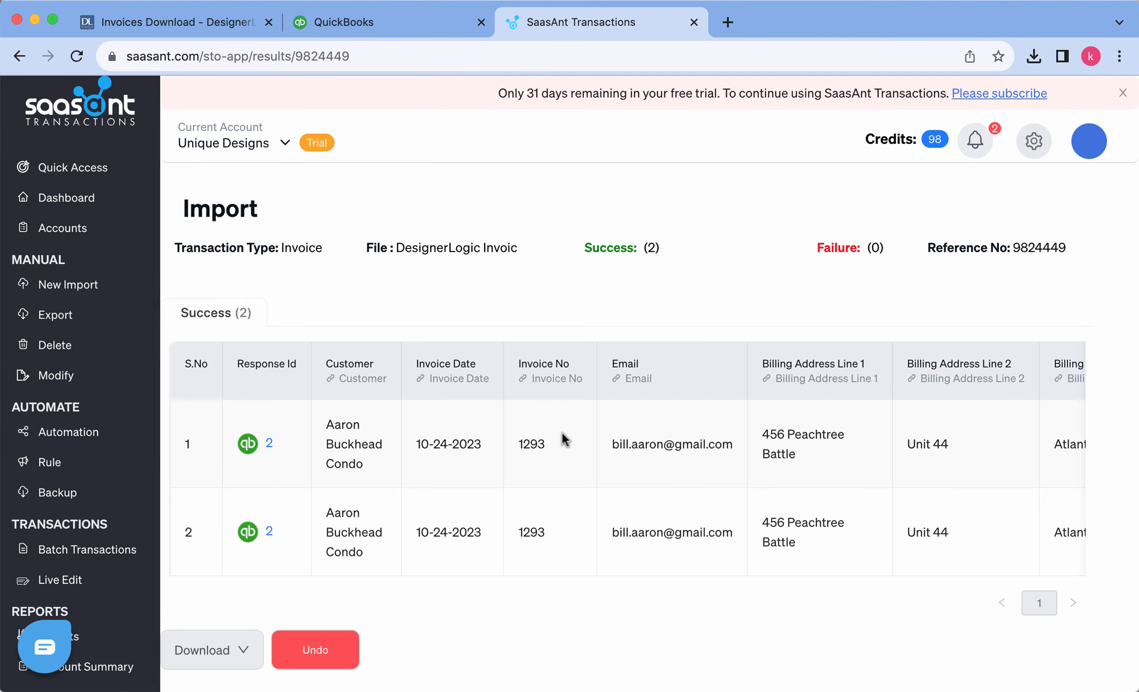
Switch to QuickBooks and open the imported invoice dated 10/24/23 for editing from the Invoices list
left_click(389, 20)
mouse_move(32, 266)
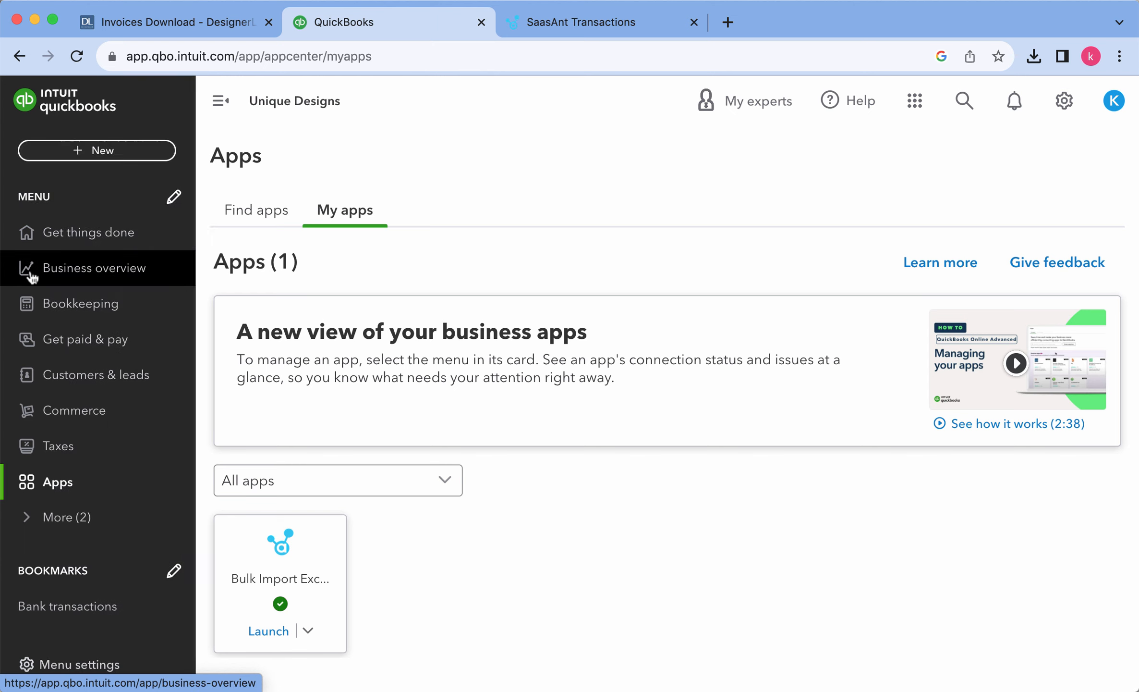
left_click(35, 337)
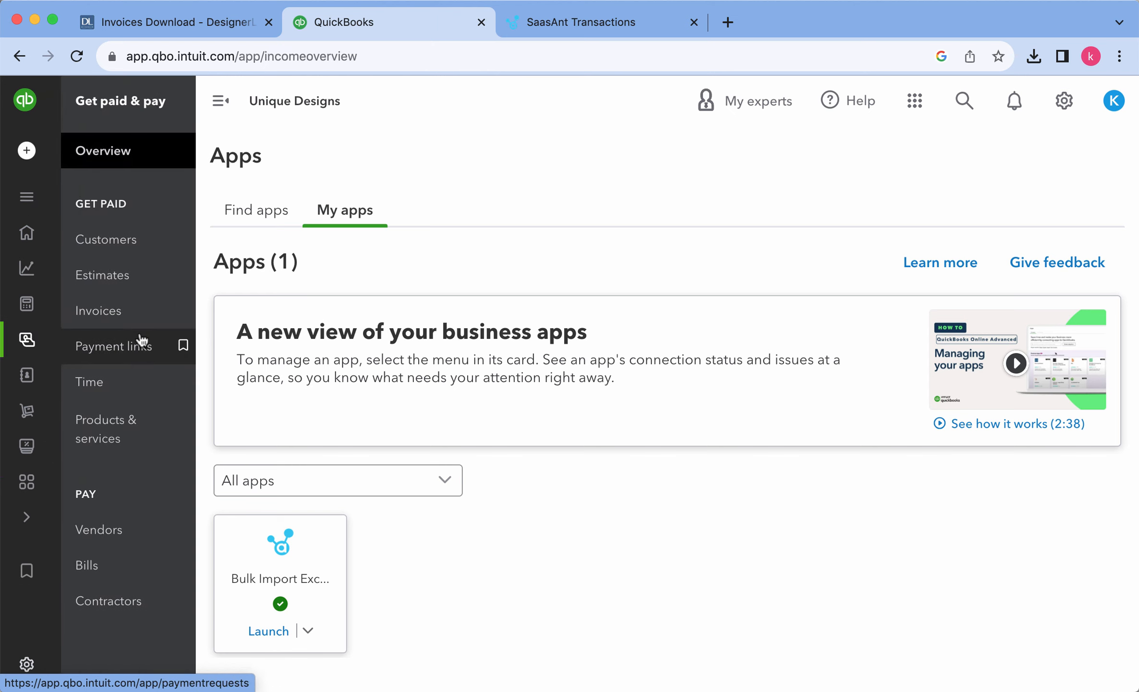
left_click(92, 312)
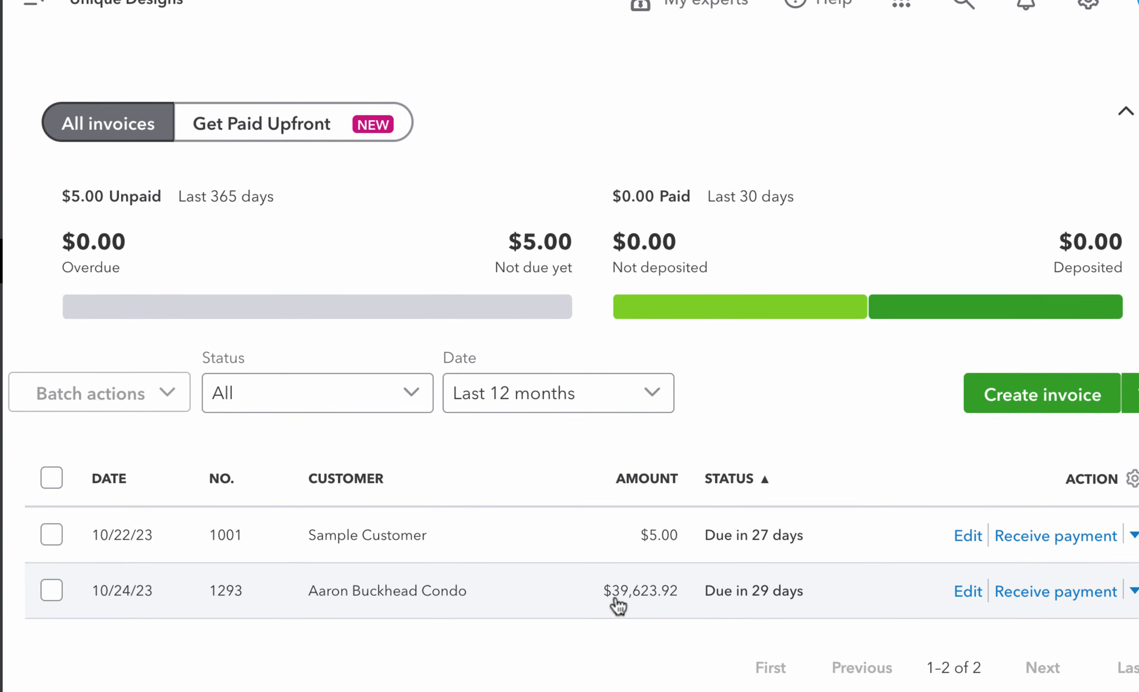
left_click(968, 595)
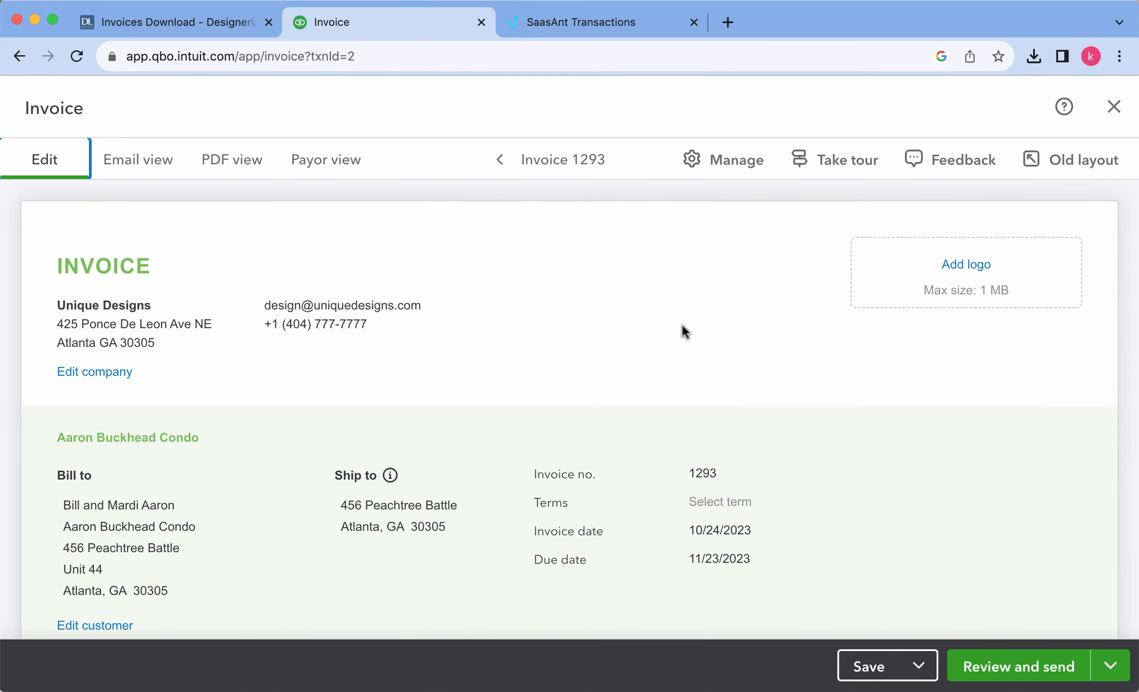
Examine the imported invoice's addresses, dates, line items, sales tax and invoice total
scroll(515, 335, "down", 5)
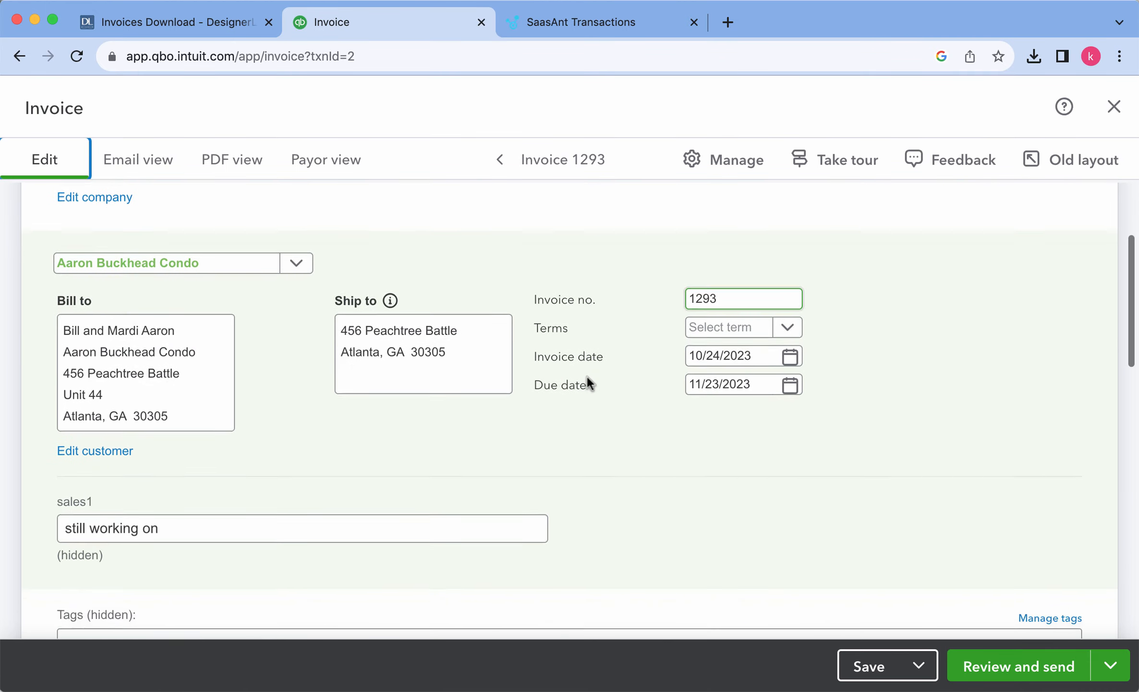
scroll(628, 454, "down", 2)
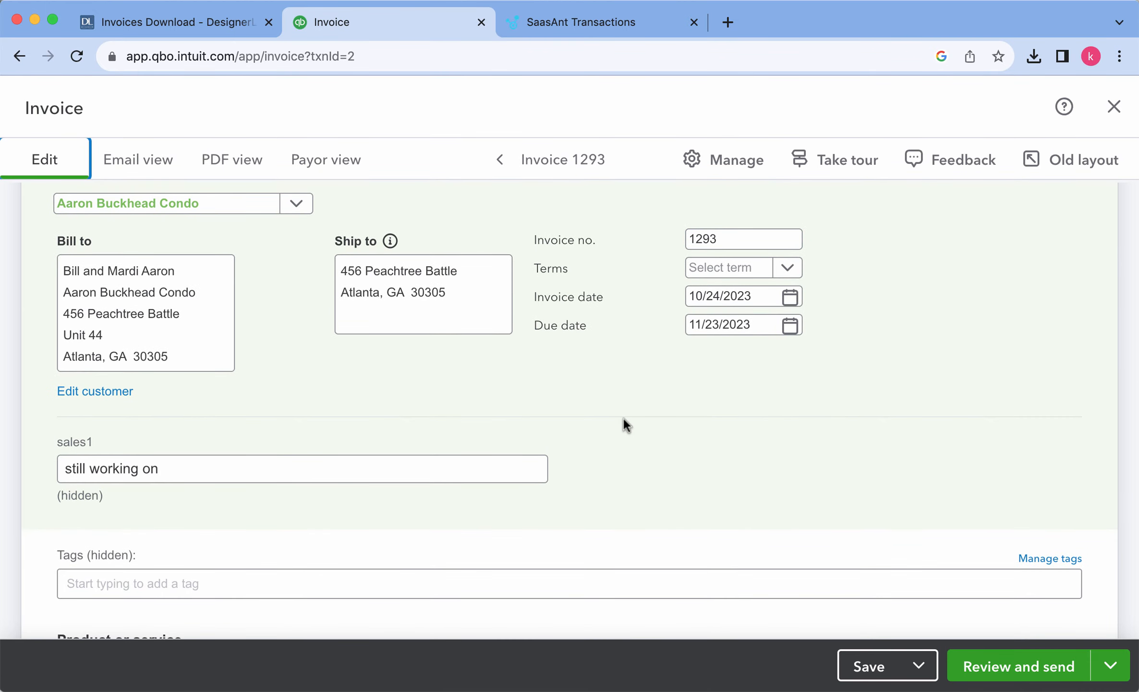
scroll(622, 417, "down", 7)
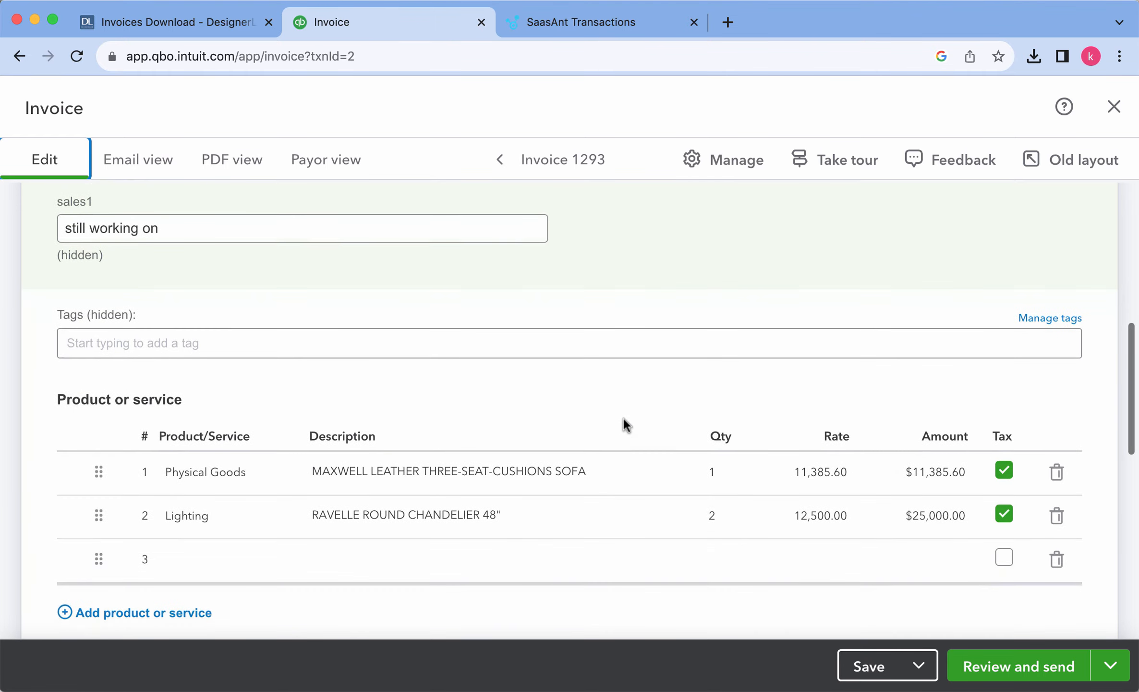
scroll(623, 423, "down", 3)
left_click(623, 423)
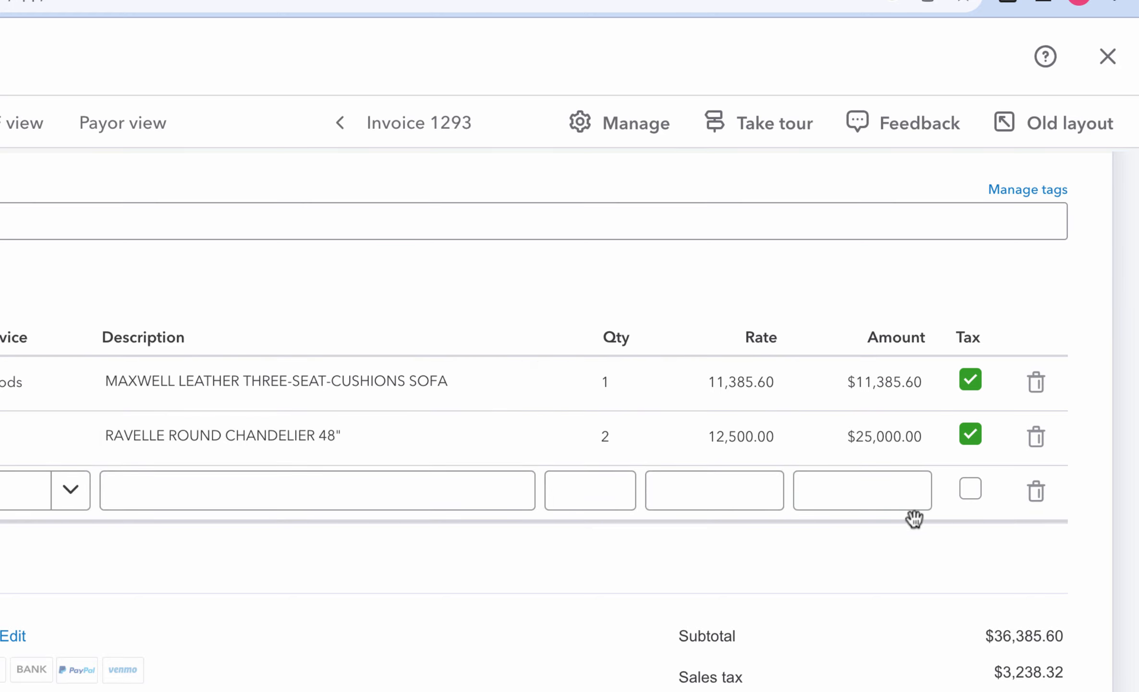
scroll(914, 518, "down", 6)
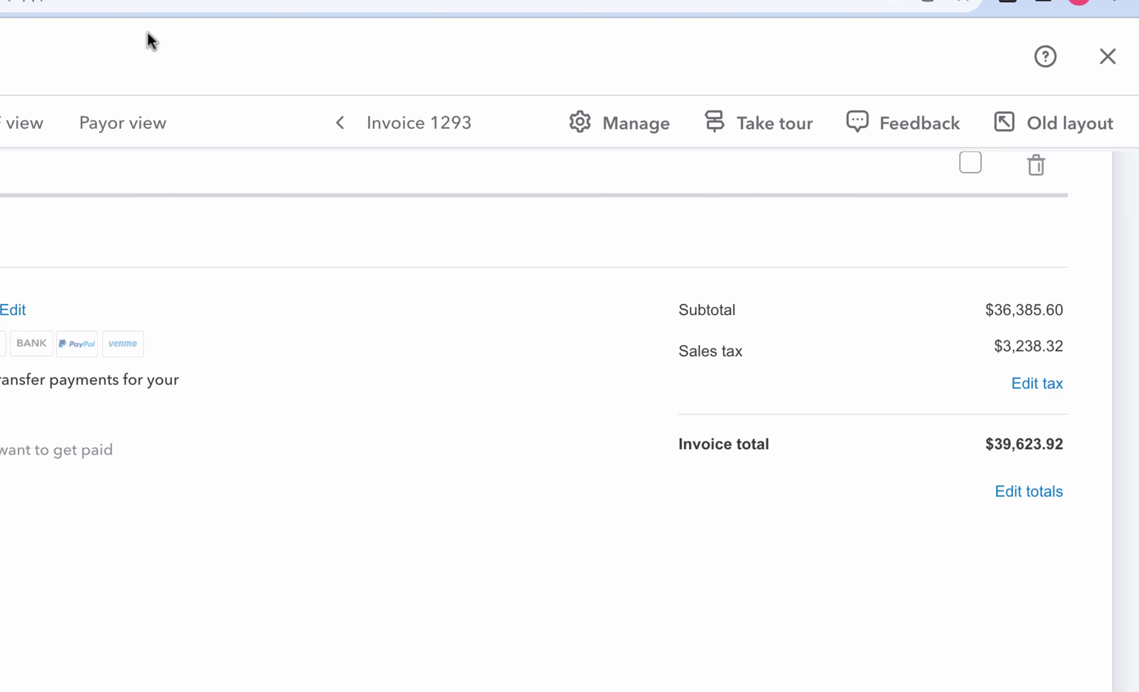
Switch to DesignerLogic and open the exported invoice dated 10/24/2023 from the Invoices list for comparison
left_click(192, 22)
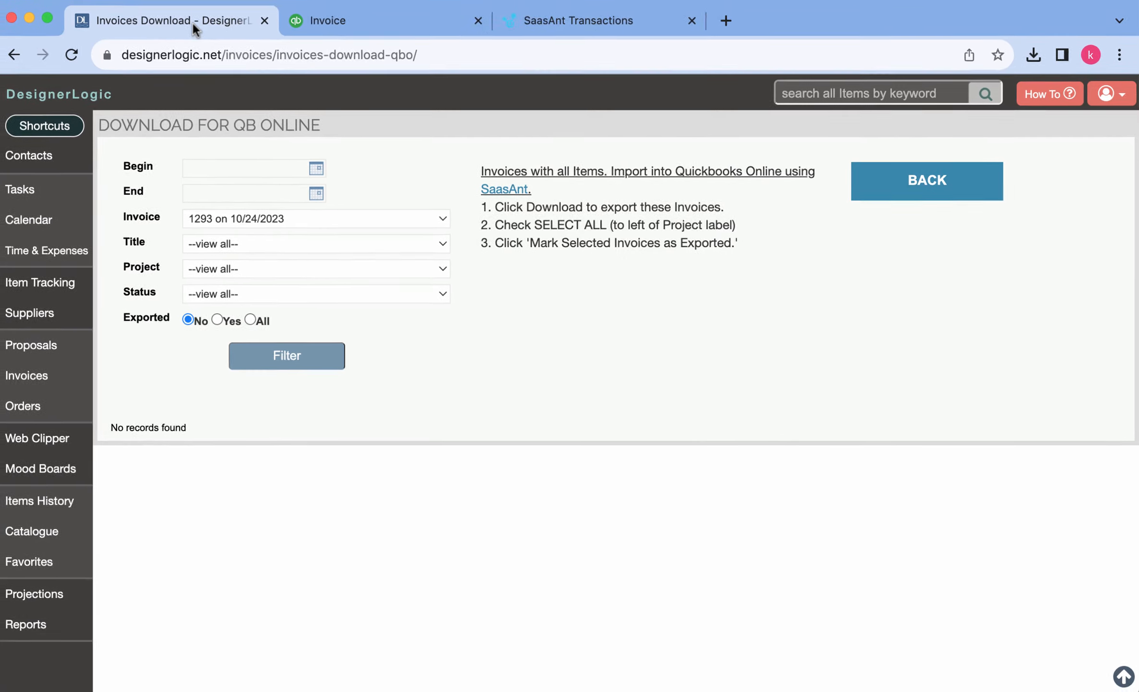
left_click(34, 376)
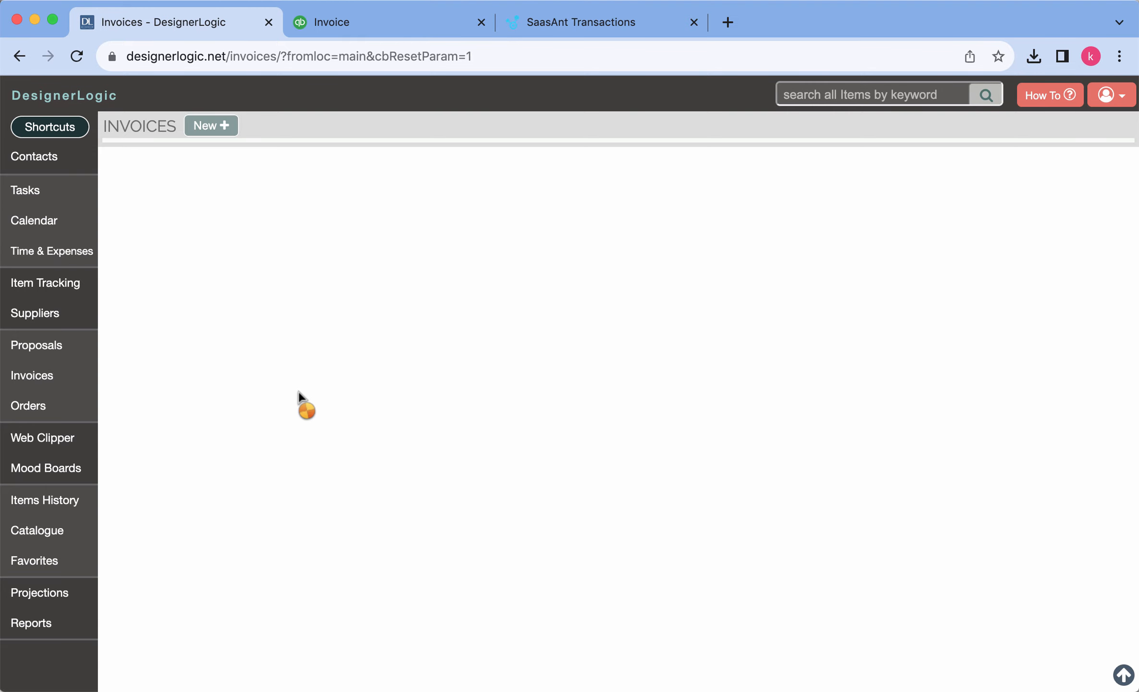
scroll(271, 449, "down", 1)
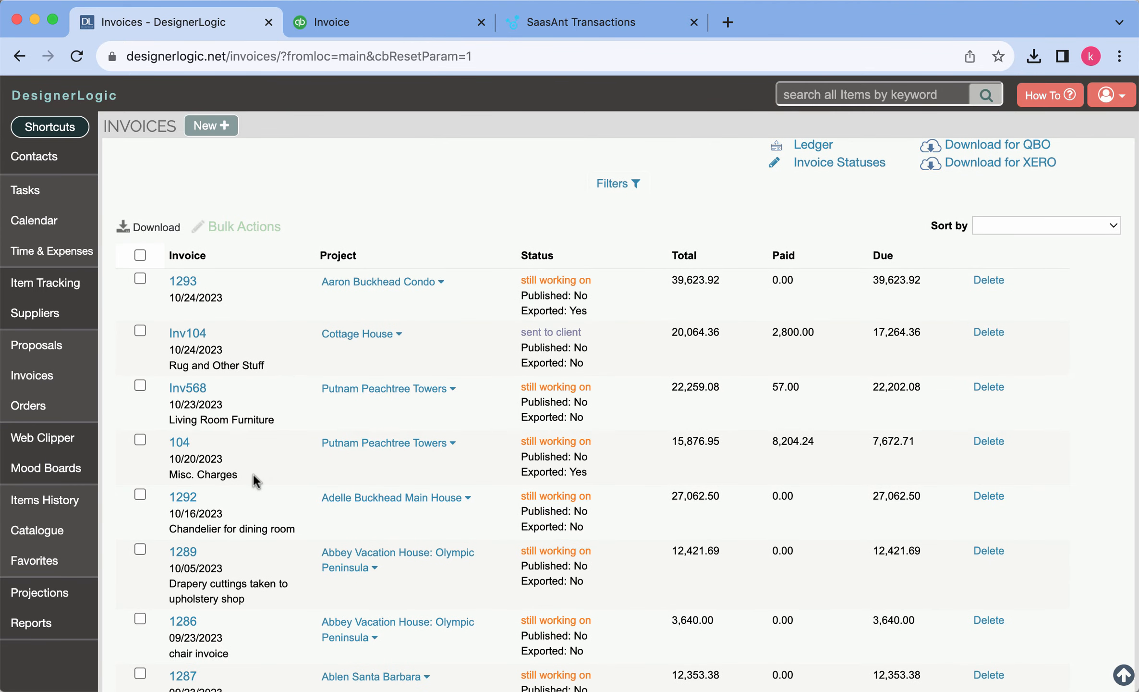
scroll(252, 475, "down", 5)
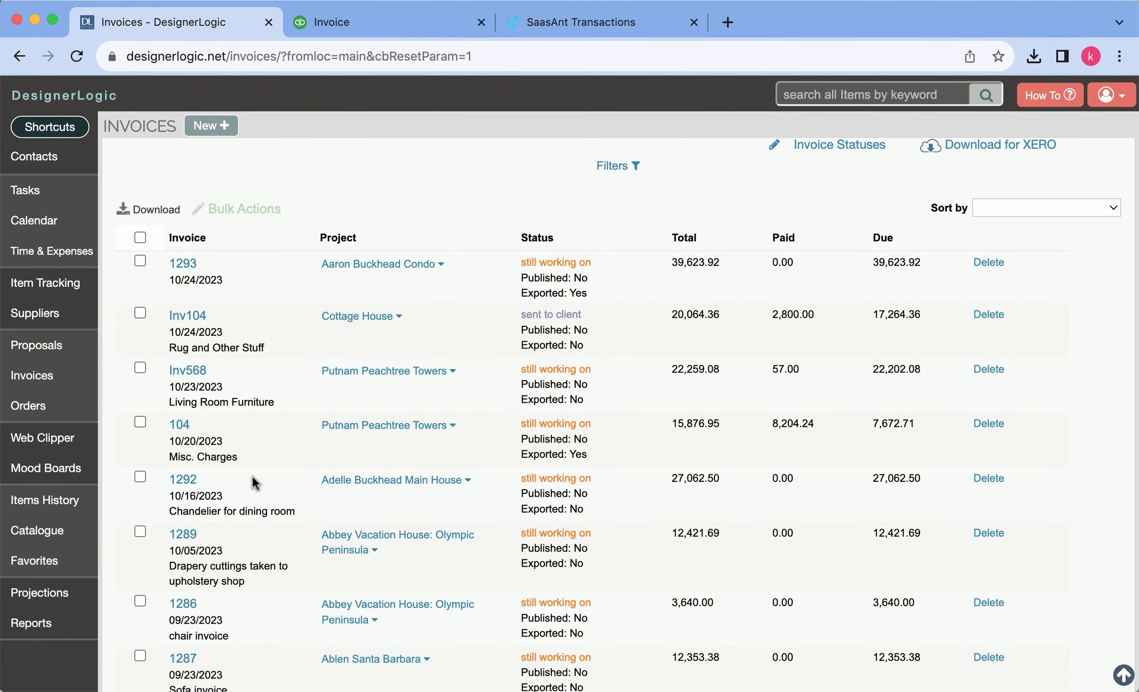
scroll(246, 482, "up", 10)
left_click(181, 307)
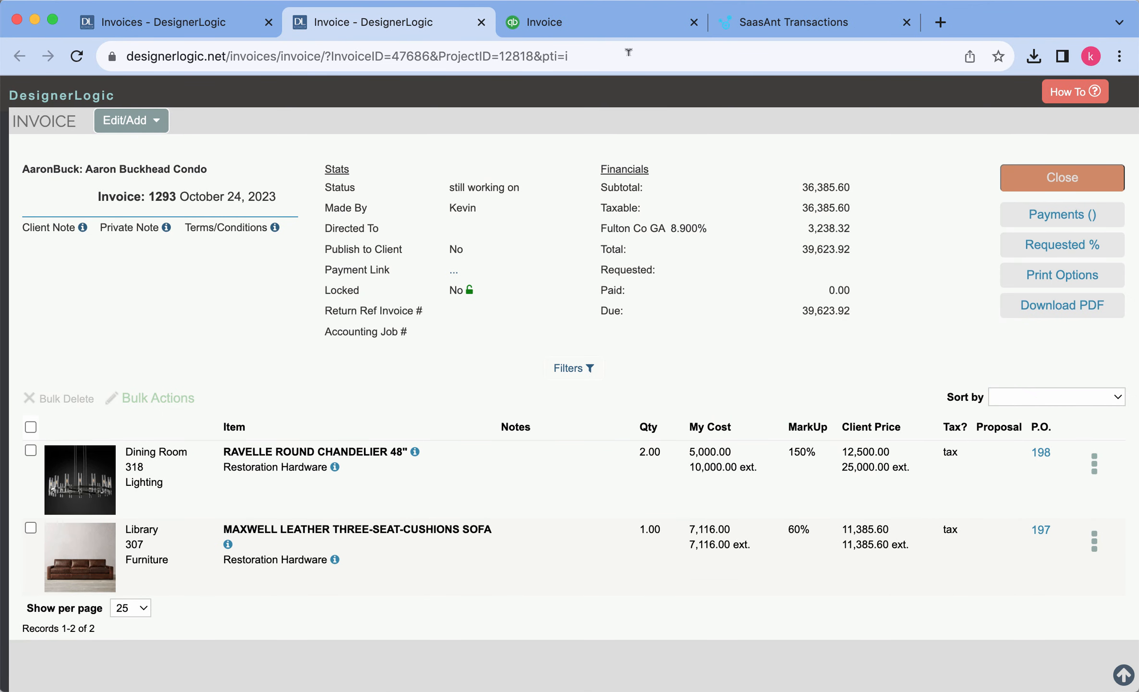
Switch back to the QuickBooks invoice and view how its sales tax is calculated, leaving the tax settings as they are
left_click(609, 26)
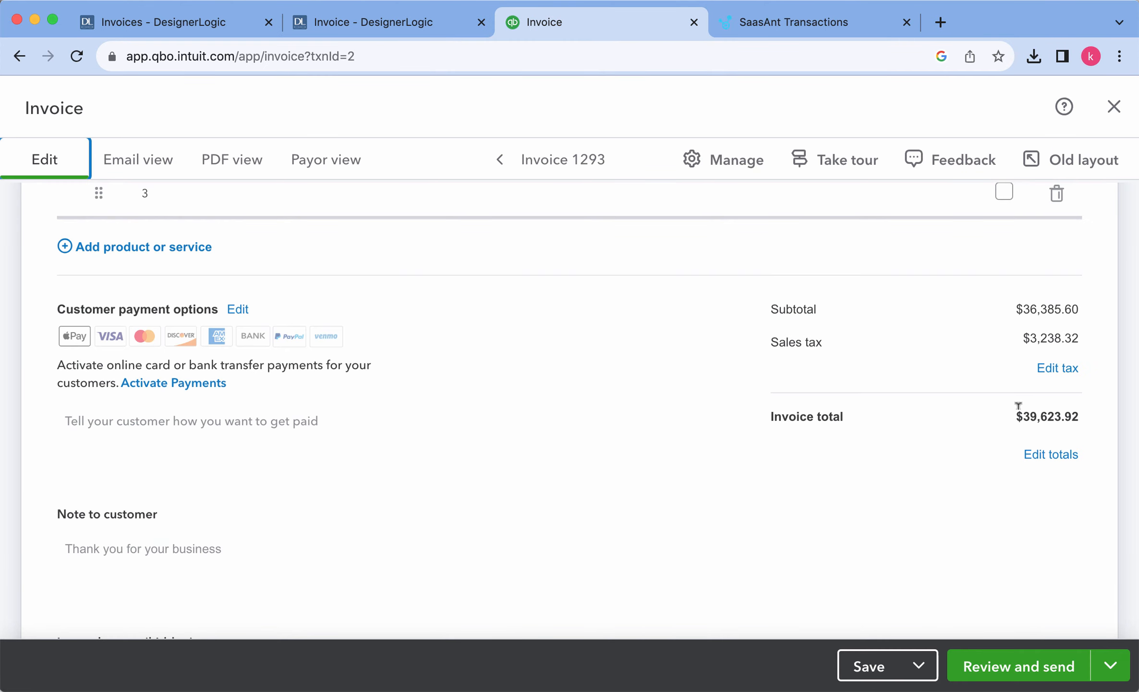
left_click(1056, 369)
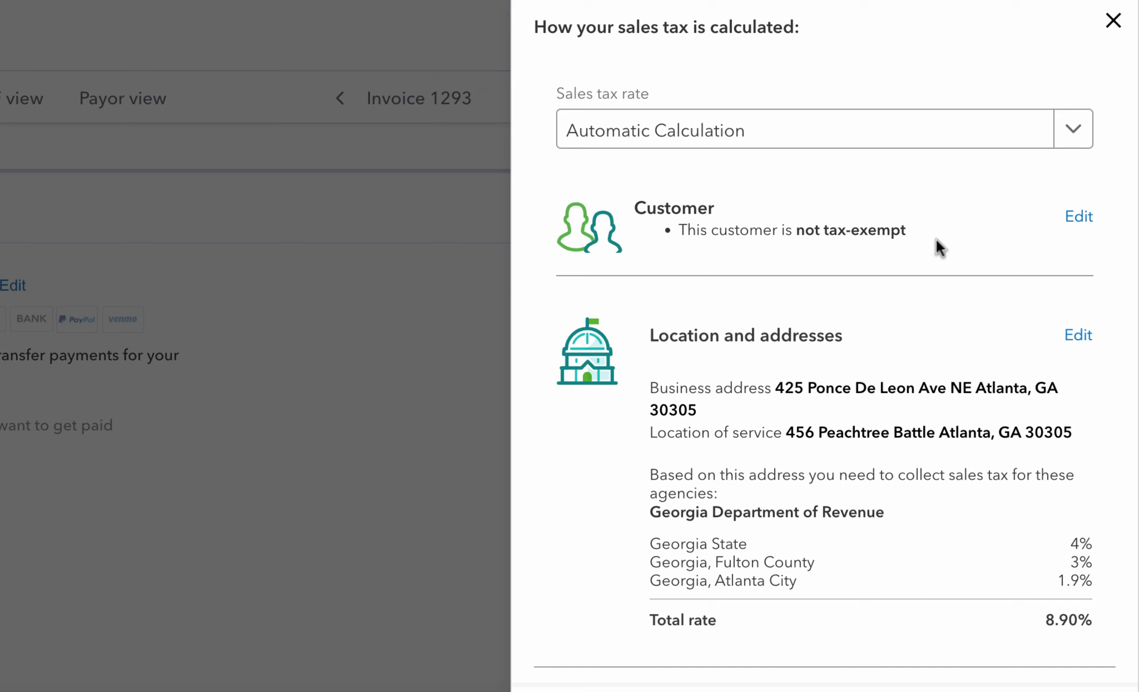
left_click(1113, 20)
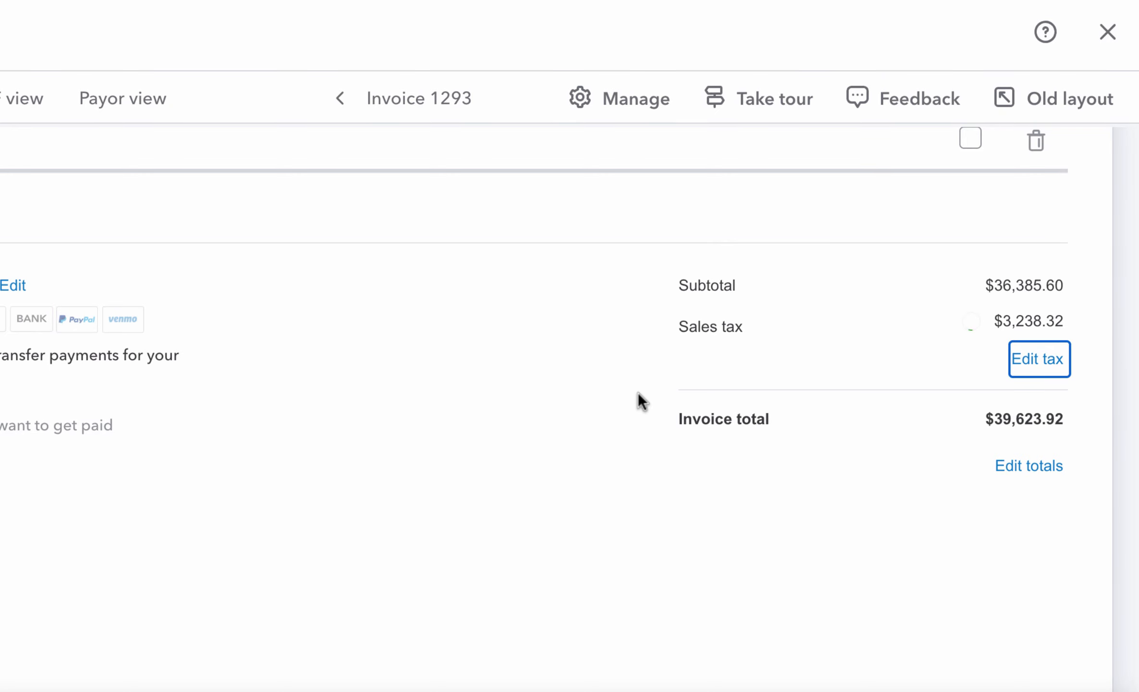
Look over the QuickBooks invoice and close it, along with the matching invoice in DesignerLogic
scroll(645, 409, "up", 10)
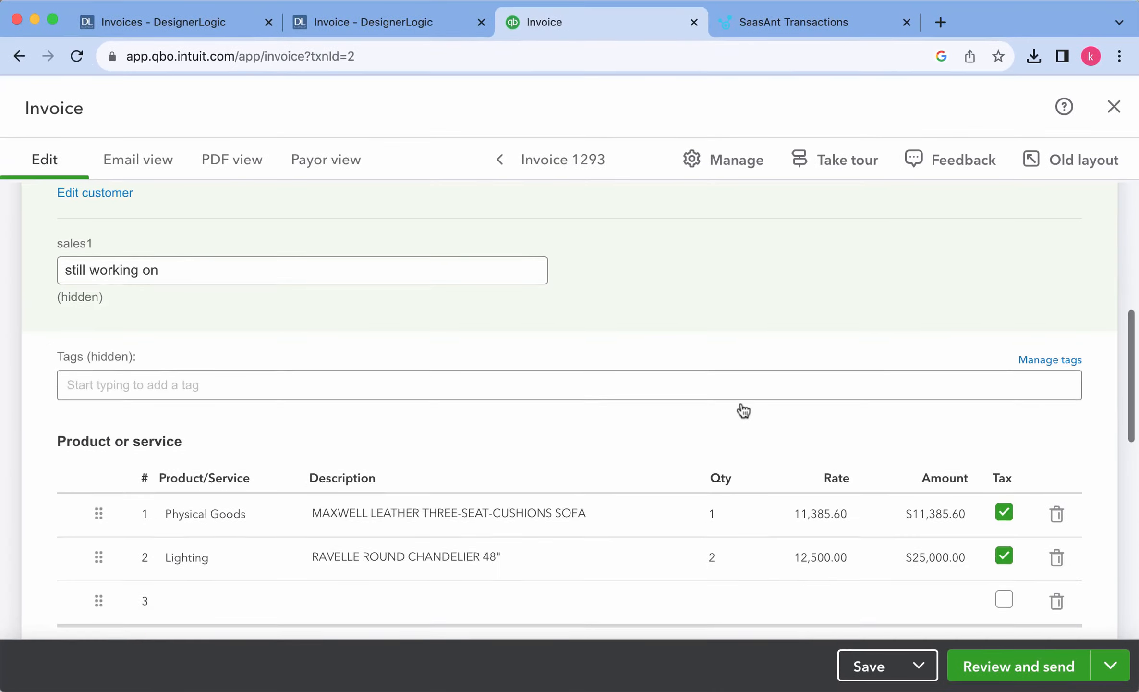
scroll(743, 409, "up", 6)
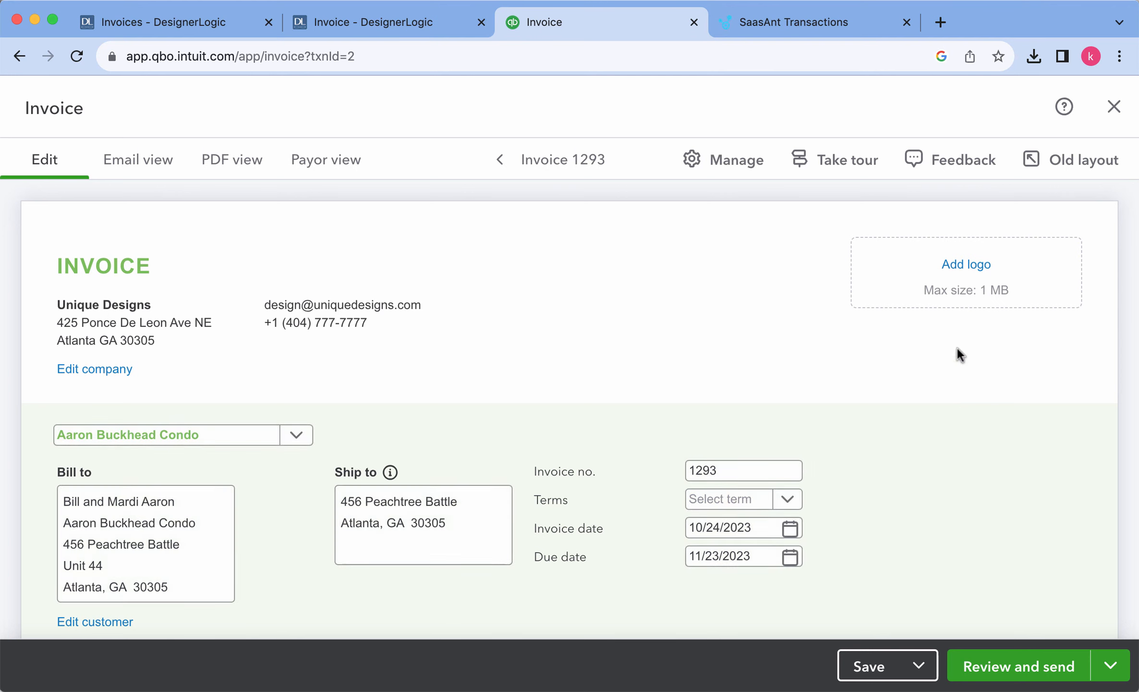
left_click(1121, 110)
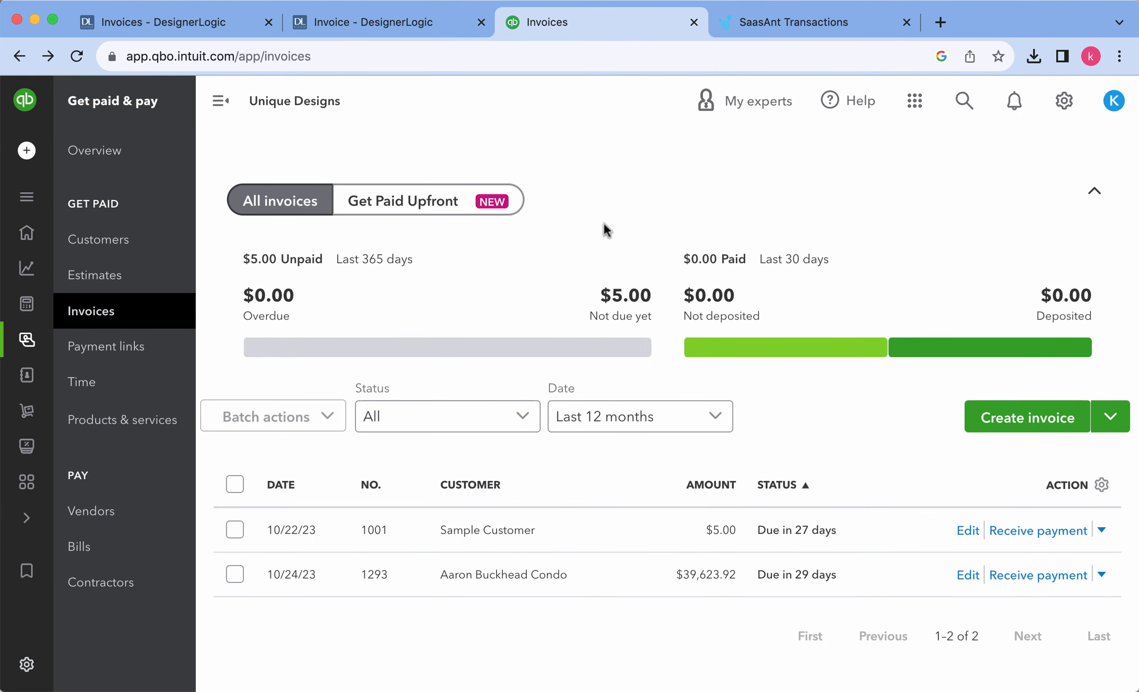
left_click(368, 34)
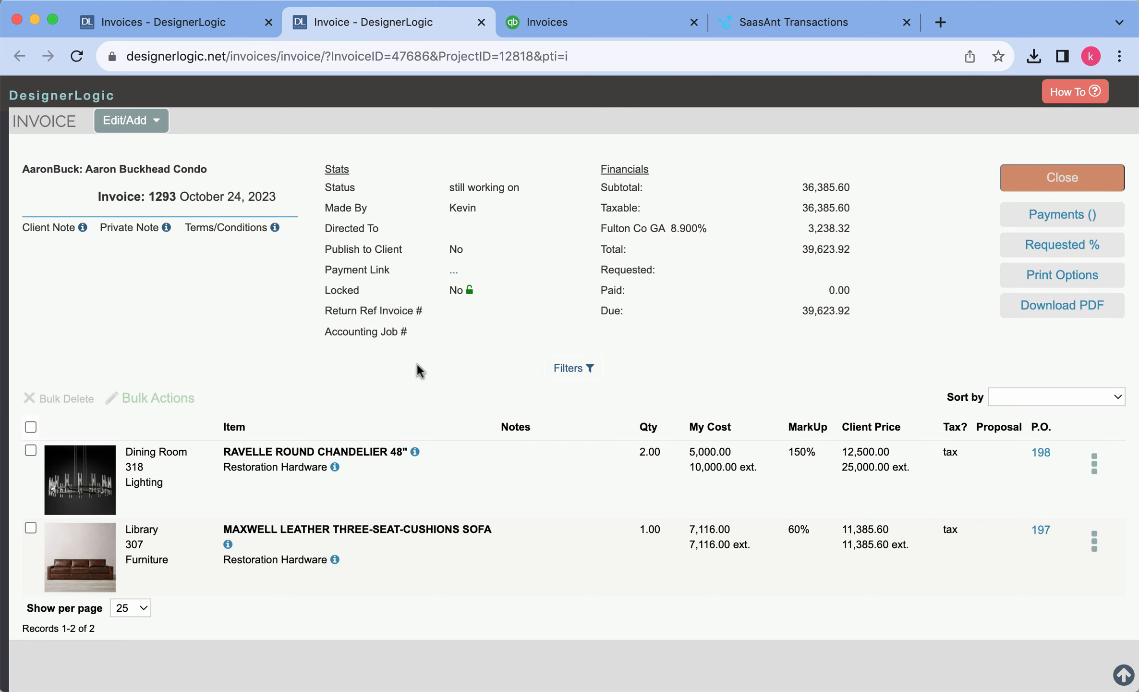
left_click(1062, 177)
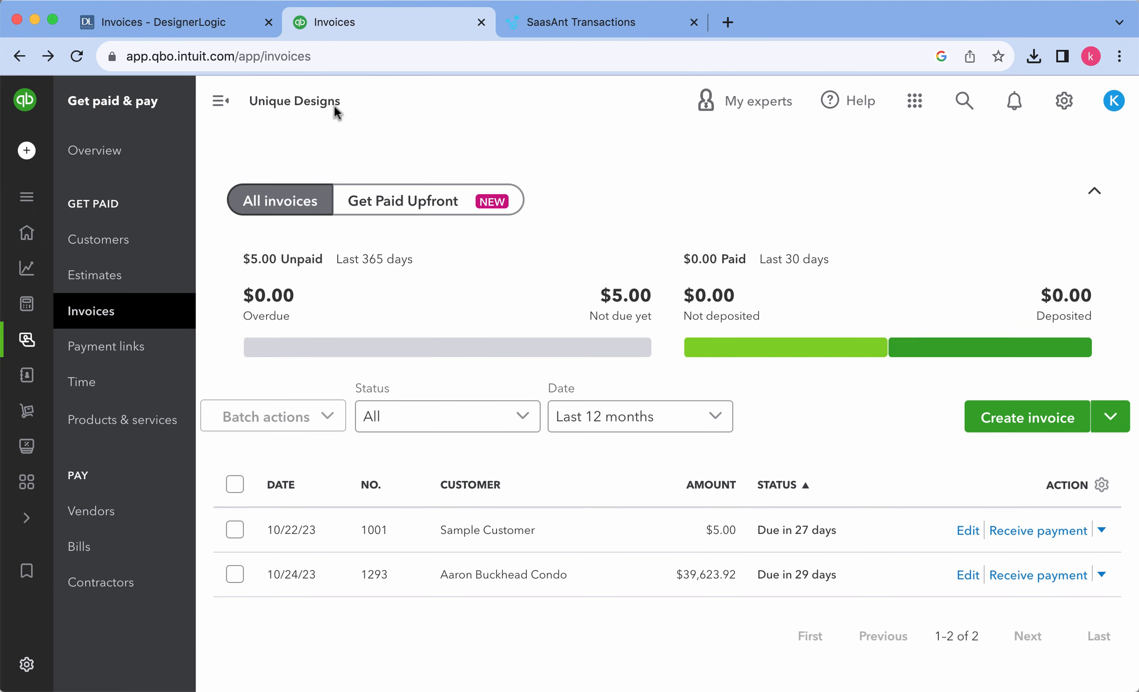